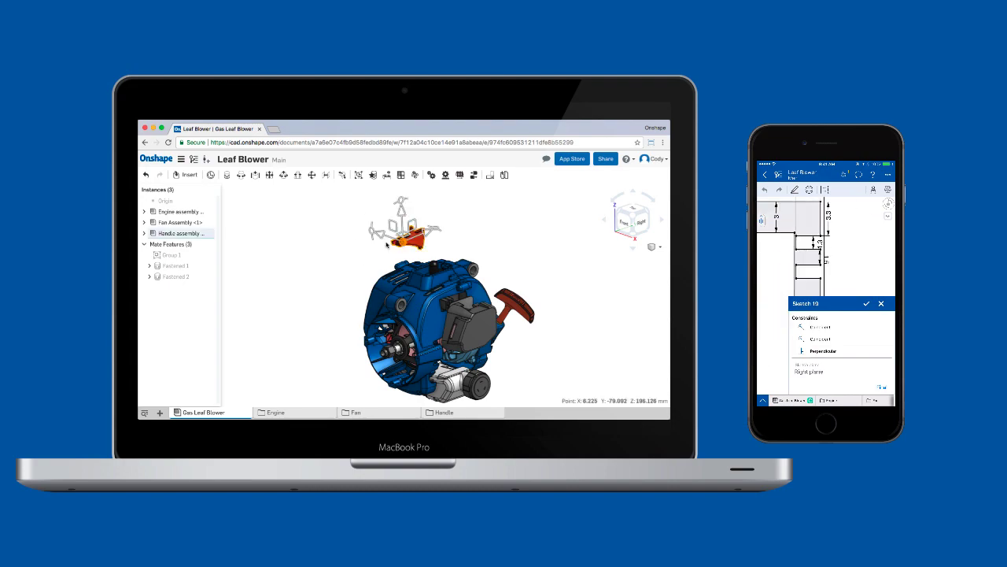
- Hide the outer parts of the leaf blower assembly one after another to expose the engine's piston
key("y")
key("f")
left_click(425, 240)
key("y")
left_click(473, 238)
key("y")
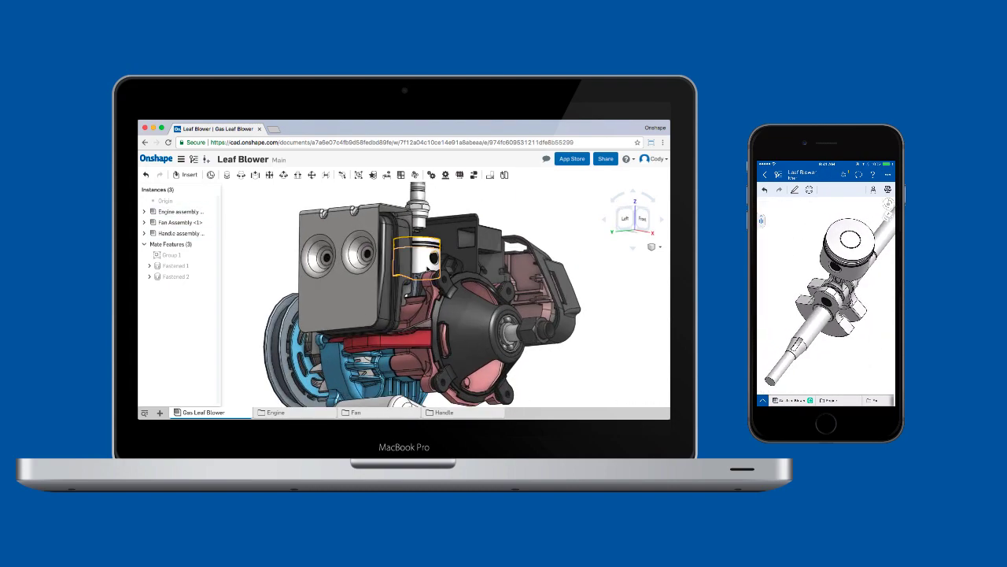
- Open cad.onshape.com and sign in with the account e-mail and password
type("cad.onshape.com")
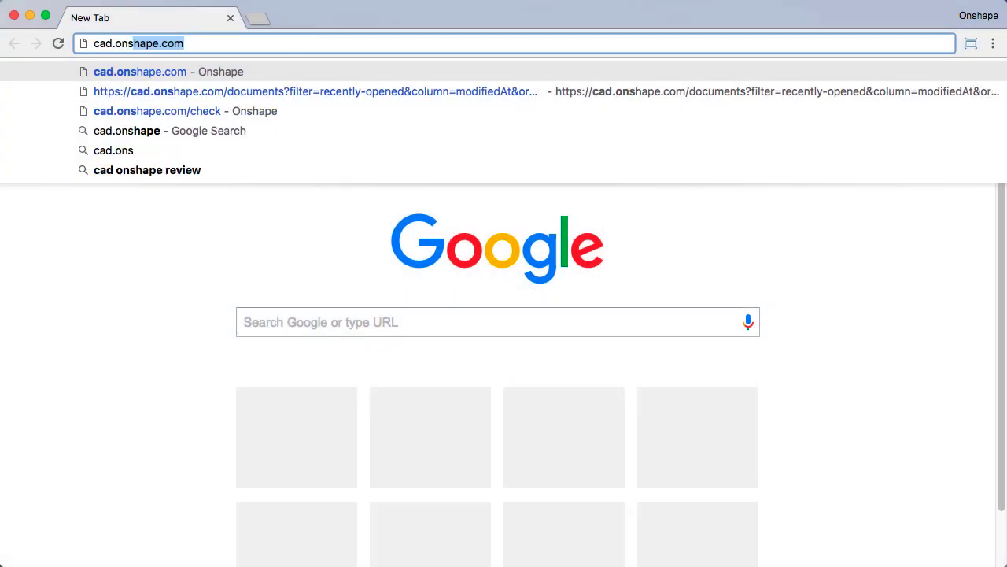
key("Return")
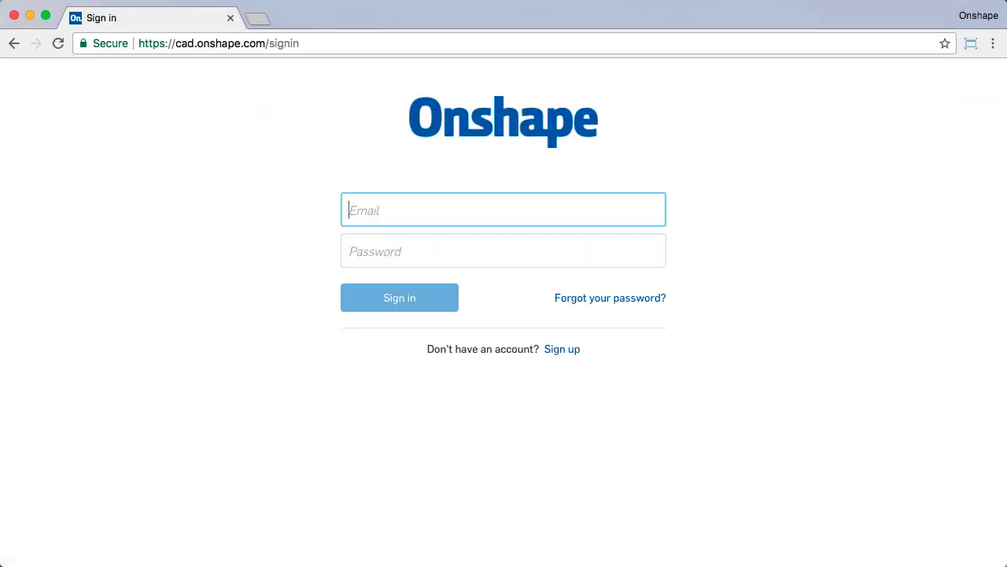
key("Tab")
type("••••••••••••••••")
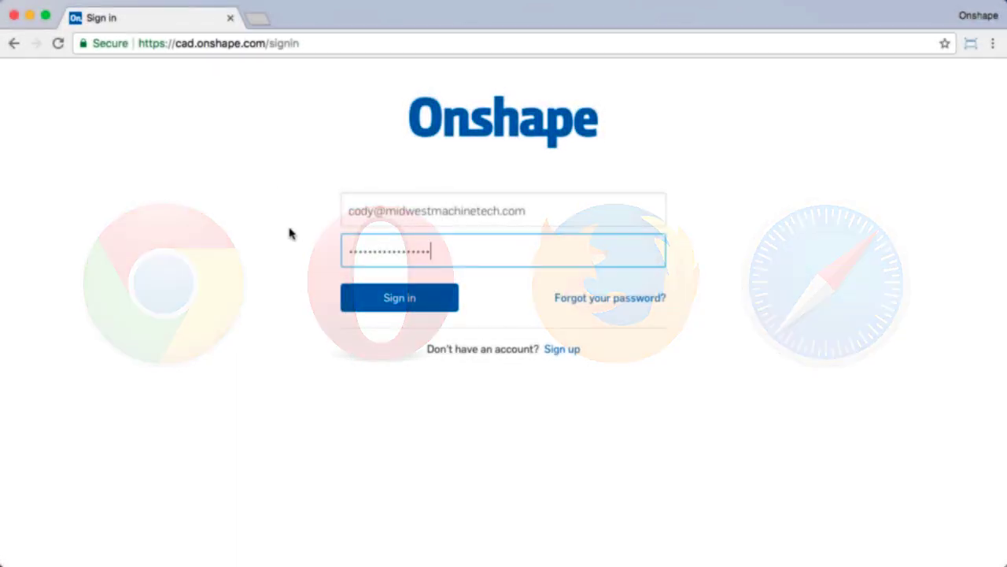
left_click(385, 300)
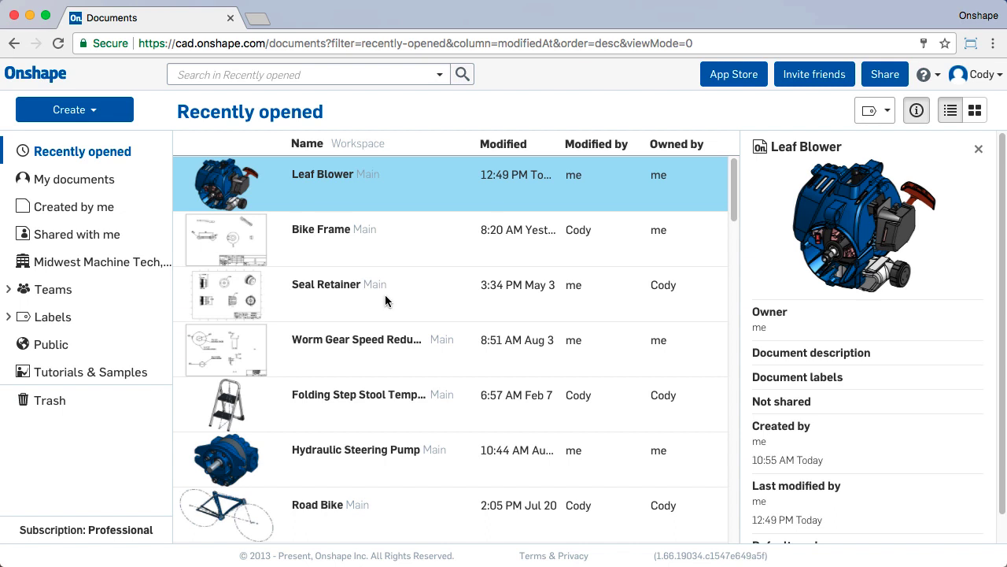
- Open the Leaf Blower document from the recently opened documents
left_click(326, 180)
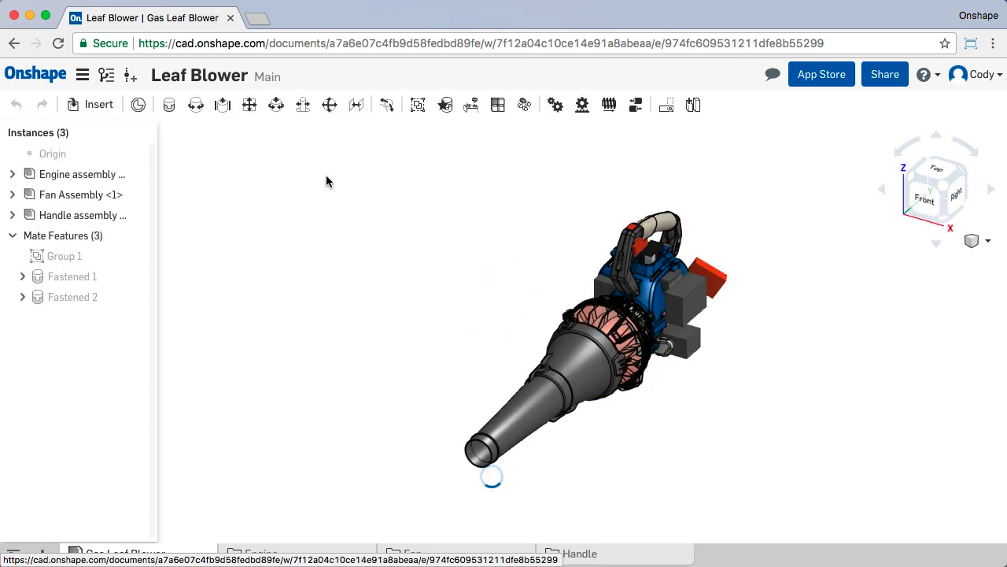
scroll(654, 358, "up", 3)
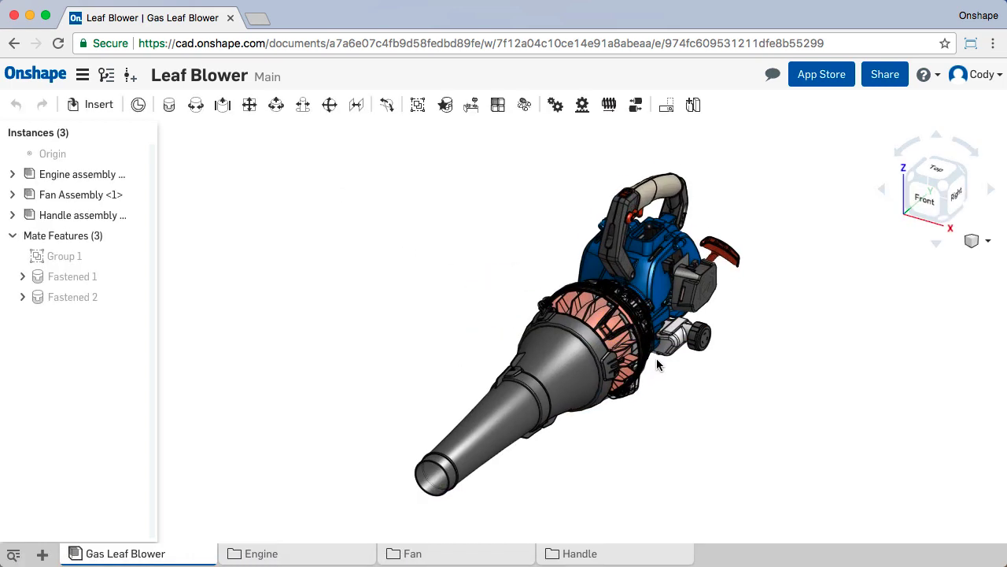
scroll(654, 365, "up", 2)
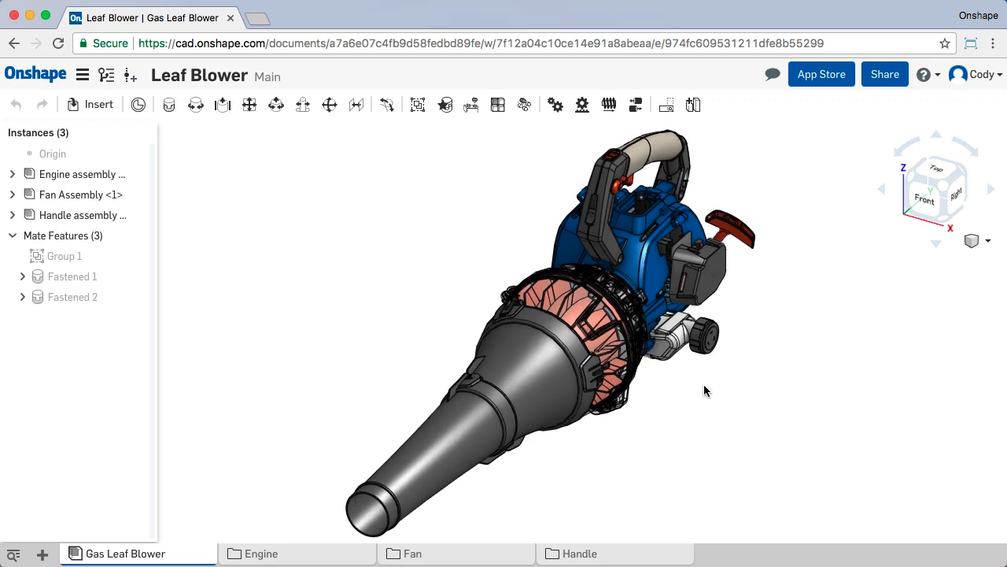
- Hide the handle assembly and the fan assembly so that only the engine assembly is shown
left_click(138, 215)
left_click(138, 195)
scroll(610, 297, "up", 5)
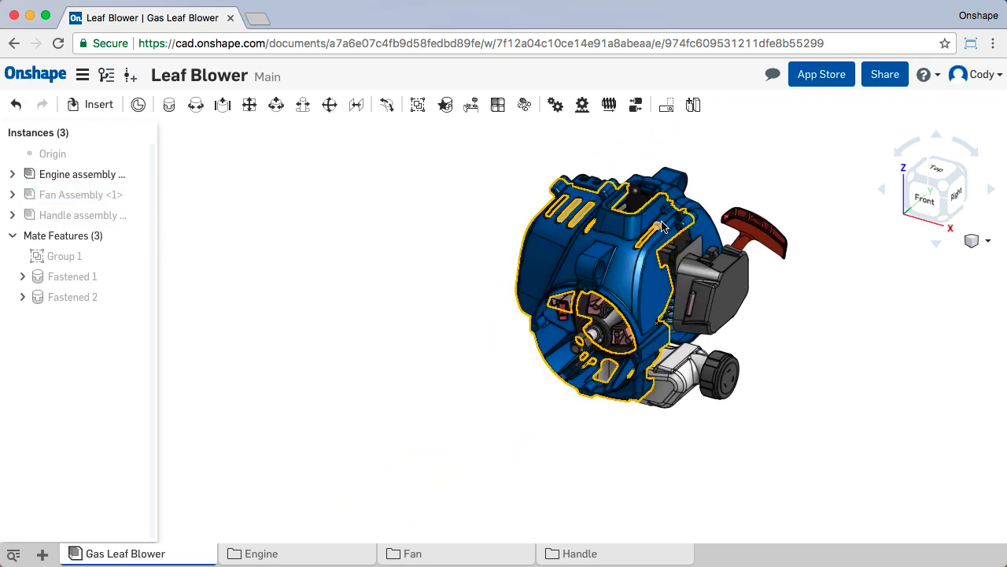
- Hide the blue engine housing and other covering parts to expose the piston and crankshaft
key("y")
key("y")
key("y")
key("y")
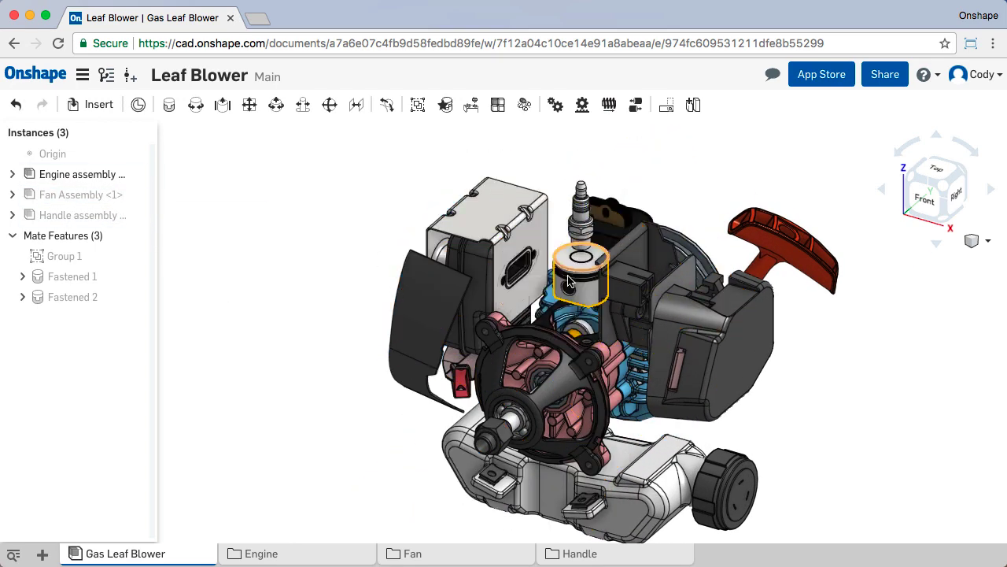
scroll(581, 325, "up", 4)
scroll(581, 319, "up", 3)
key("y")
scroll(574, 283, "up", 2)
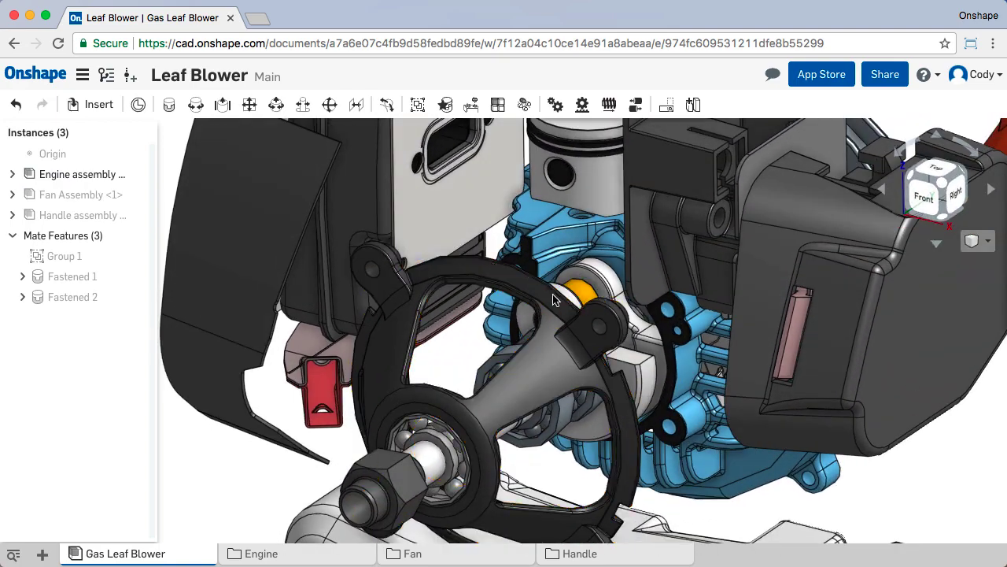
key("y")
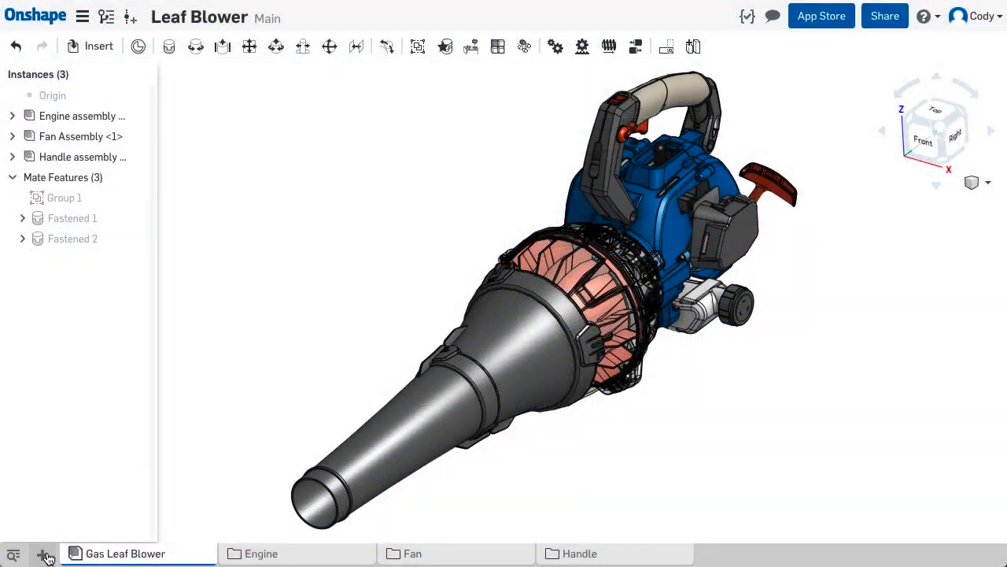
- Create a new Part Studio and start a sketch on the Front plane, viewed normal to the sketch plane
left_click(42, 553)
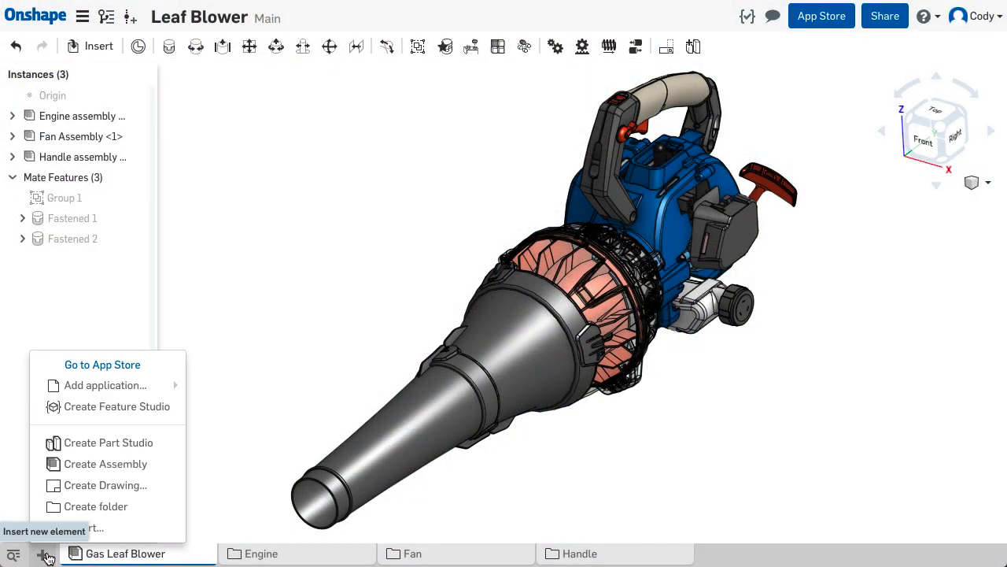
left_click(154, 446)
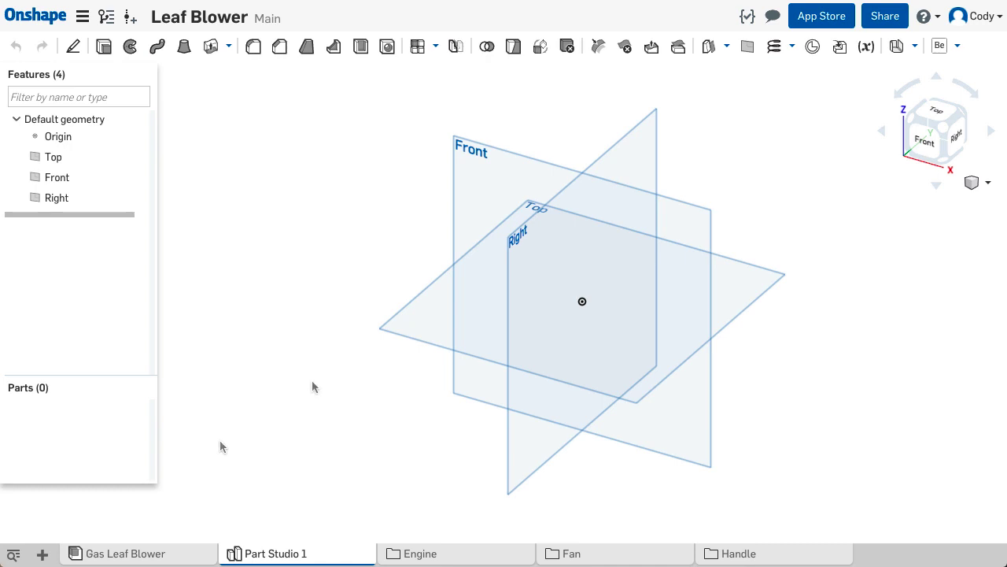
left_click(460, 215)
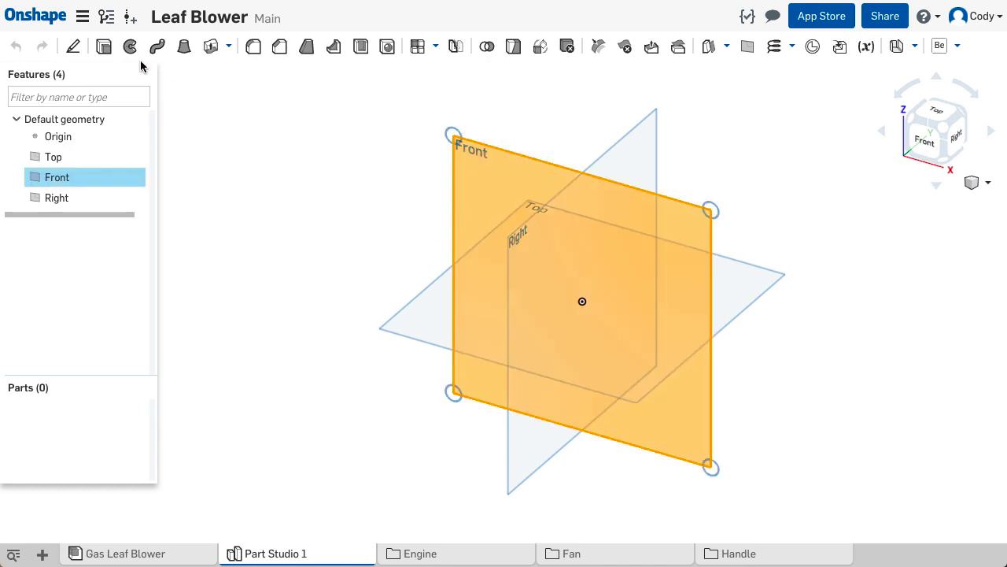
left_click(73, 46)
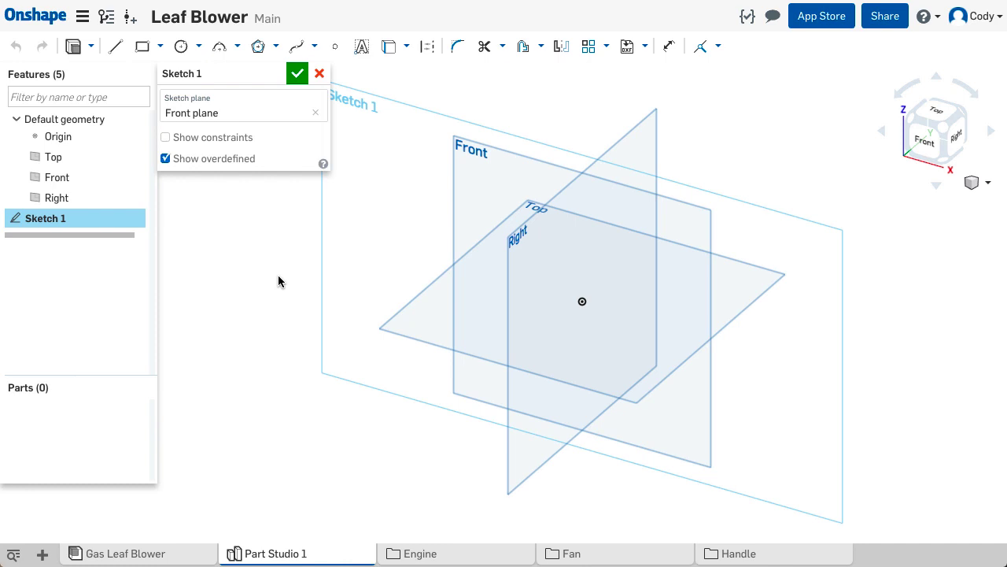
right_click(277, 281)
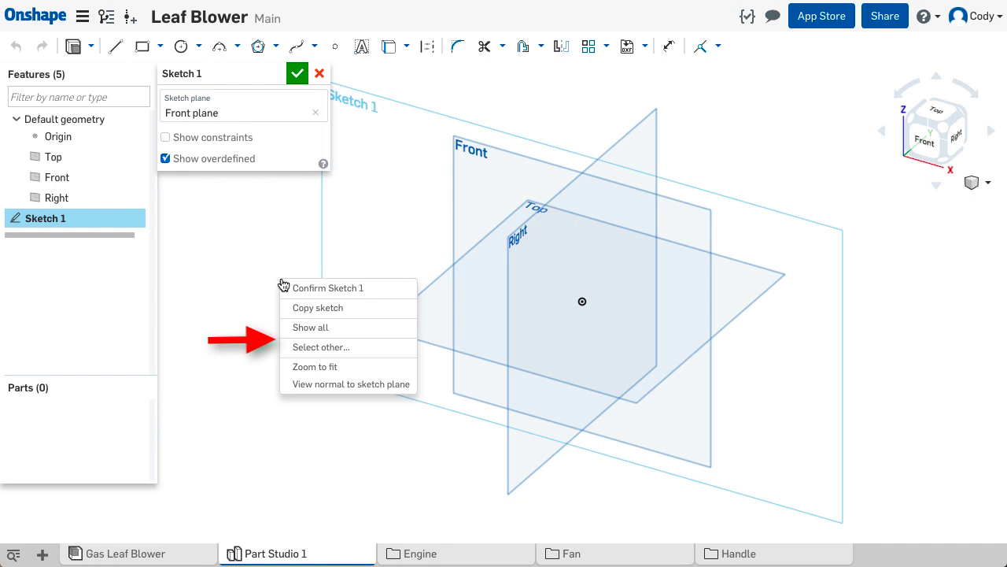
left_click(404, 386)
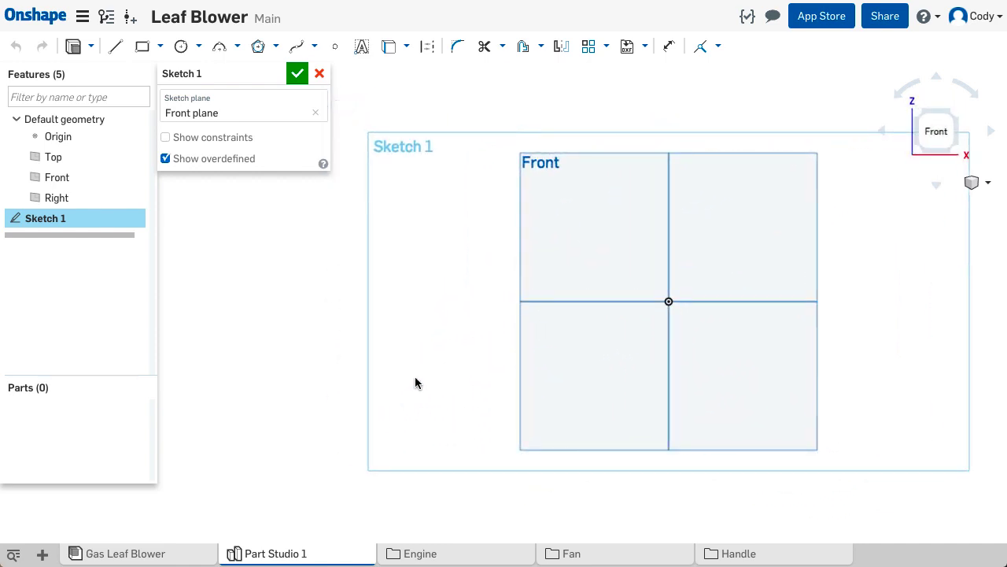
middle_click_drag(421, 373, 338, 381)
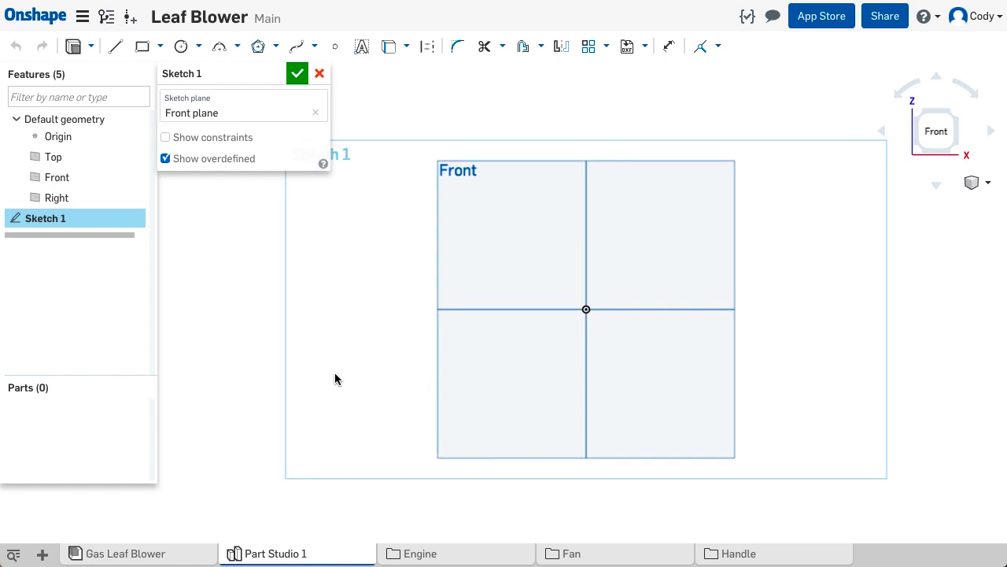
- Sketch a center point circle of about 81 mm diameter centred on the origin
left_click(181, 47)
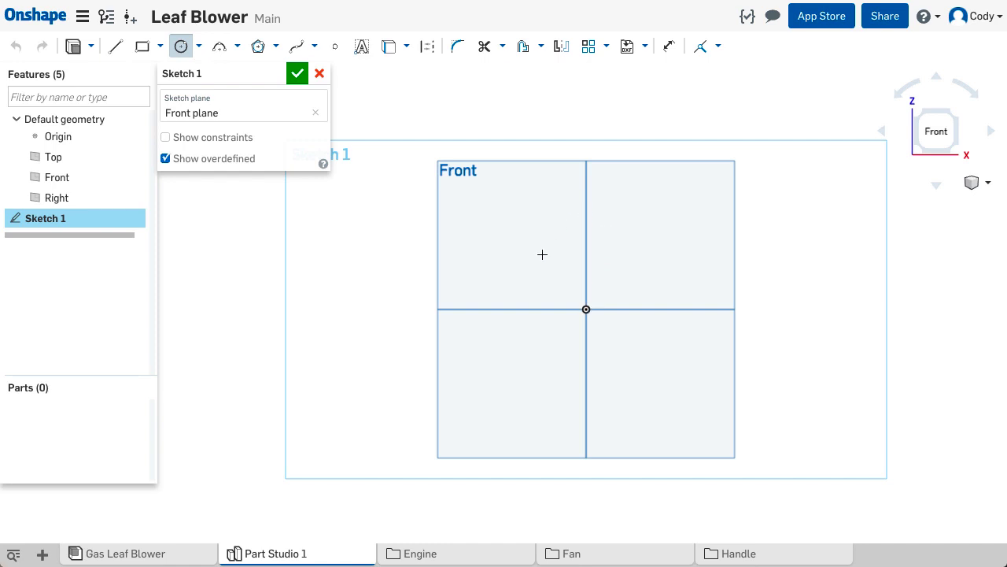
left_click(585, 309)
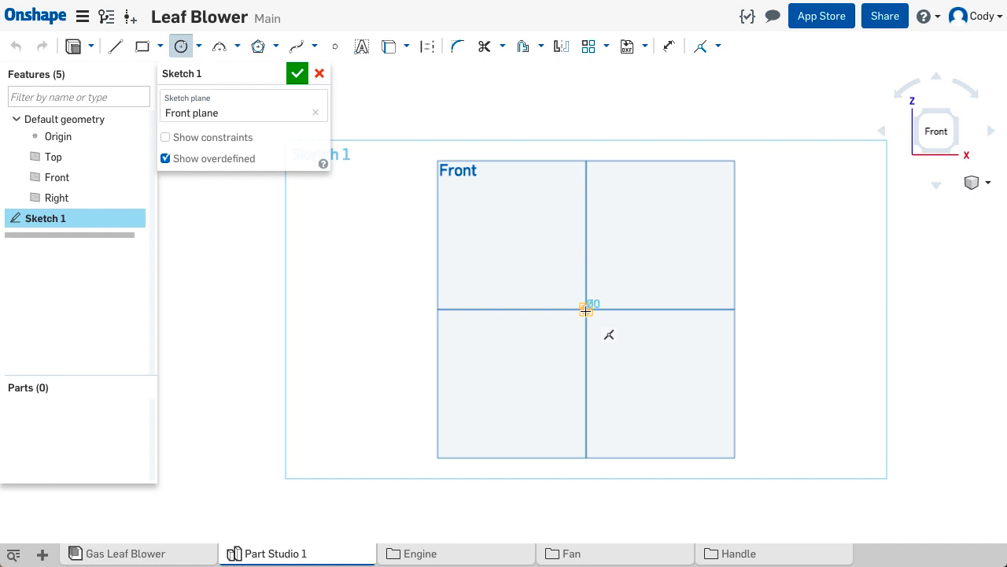
left_click(515, 347)
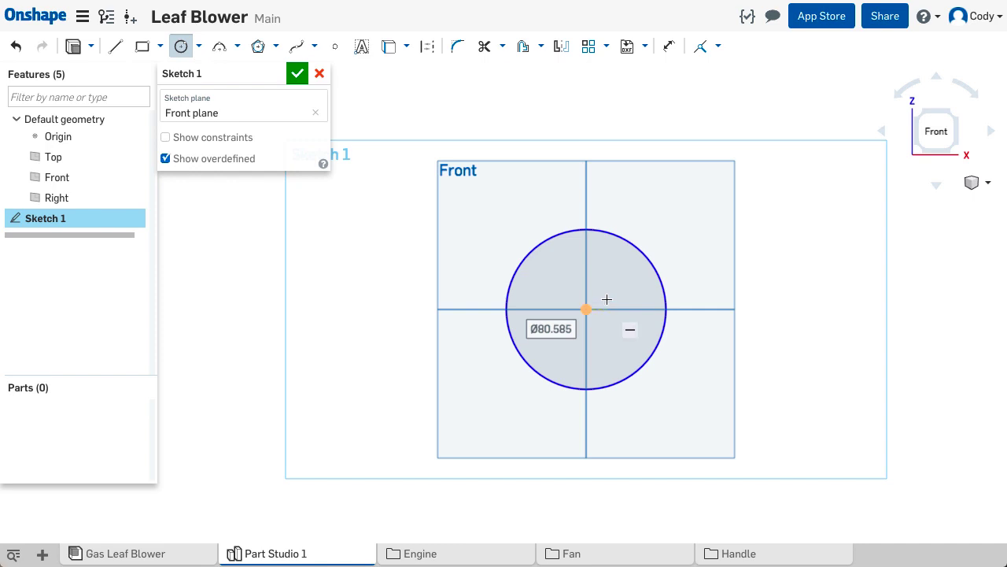
- Sketch a second circle of about 49 mm diameter above the first, its centre vertically aligned with the origin
middle_click_drag(608, 279, 621, 377)
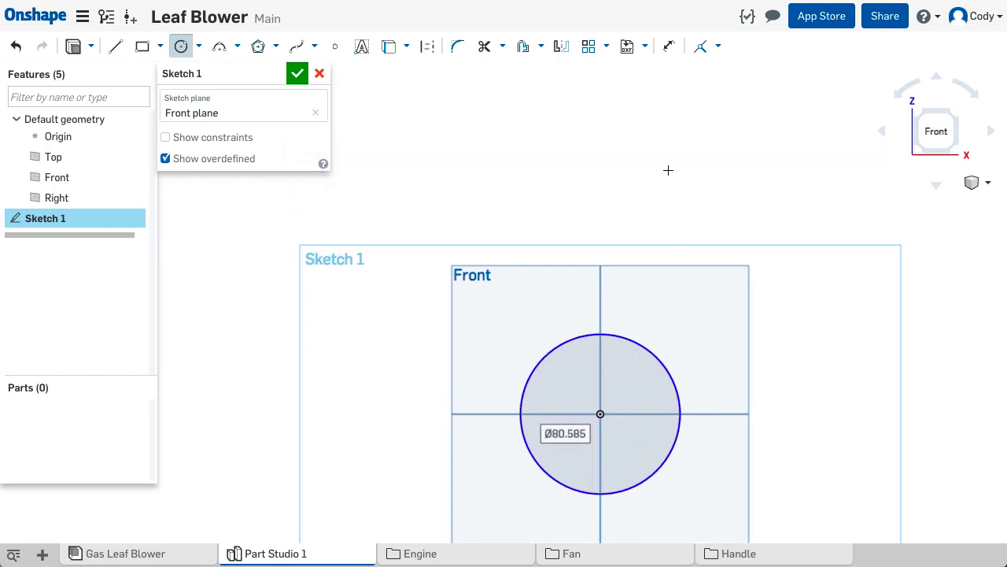
left_click(600, 122)
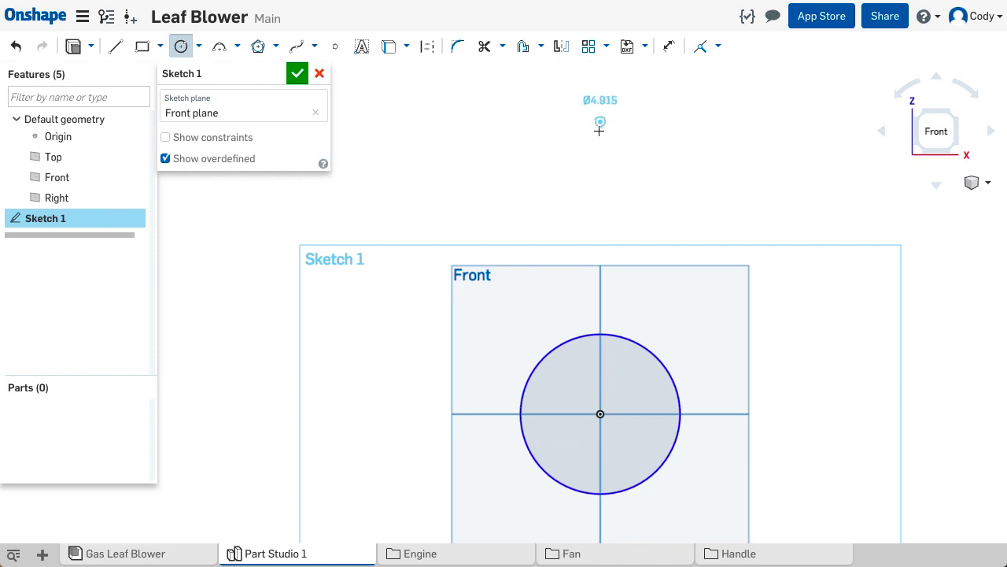
left_click(595, 170)
scroll(631, 206, "down", 2)
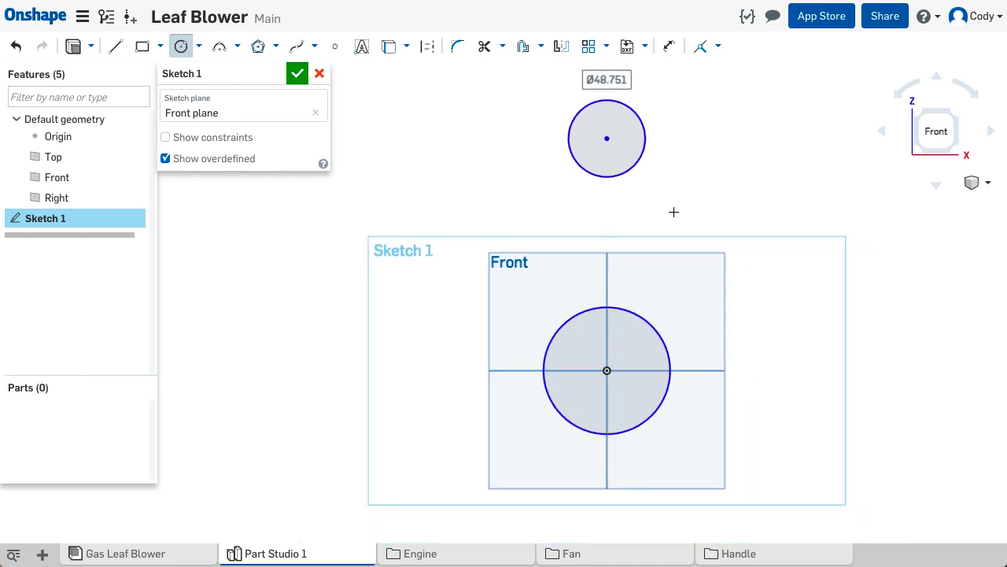
- Dimension the diameter of the circle at the origin to 17.6 mm
middle_click_drag(674, 212, 622, 217)
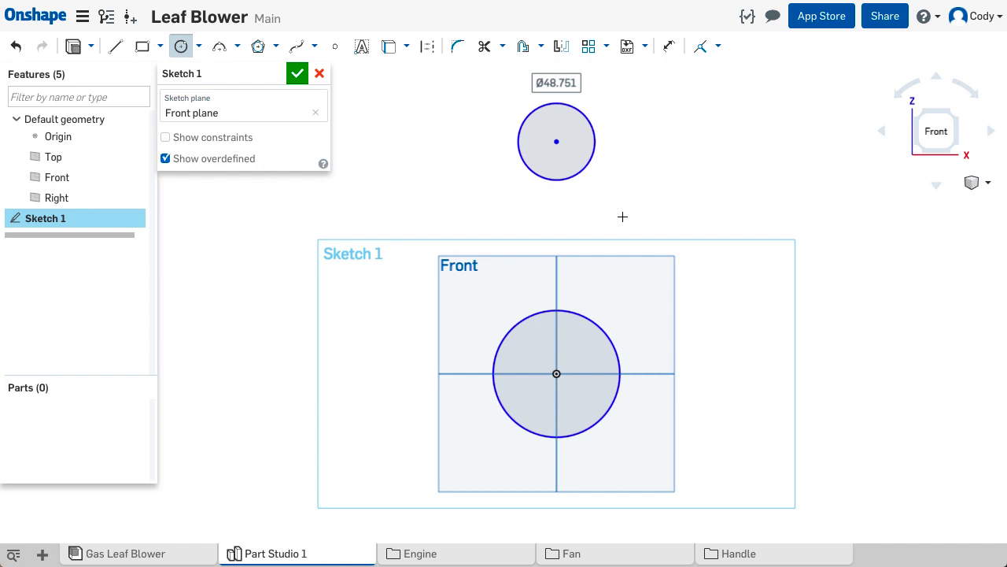
left_click(669, 49)
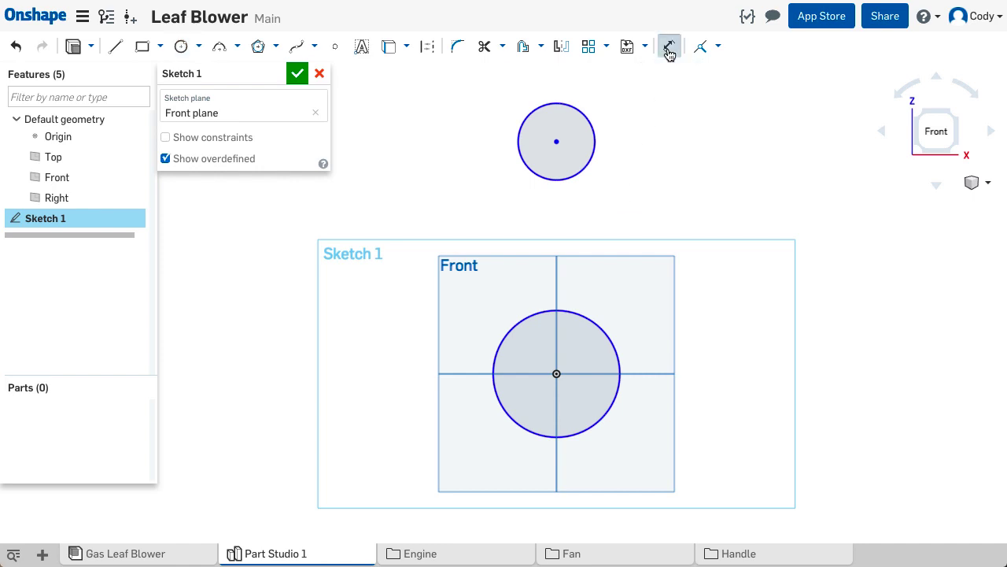
left_click(605, 329)
left_click(672, 328)
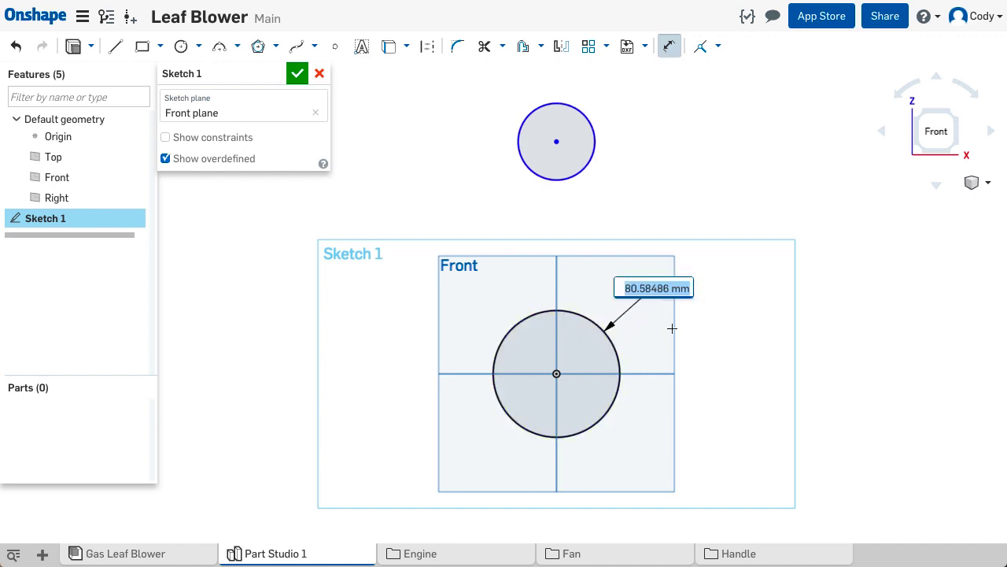
type("17.6")
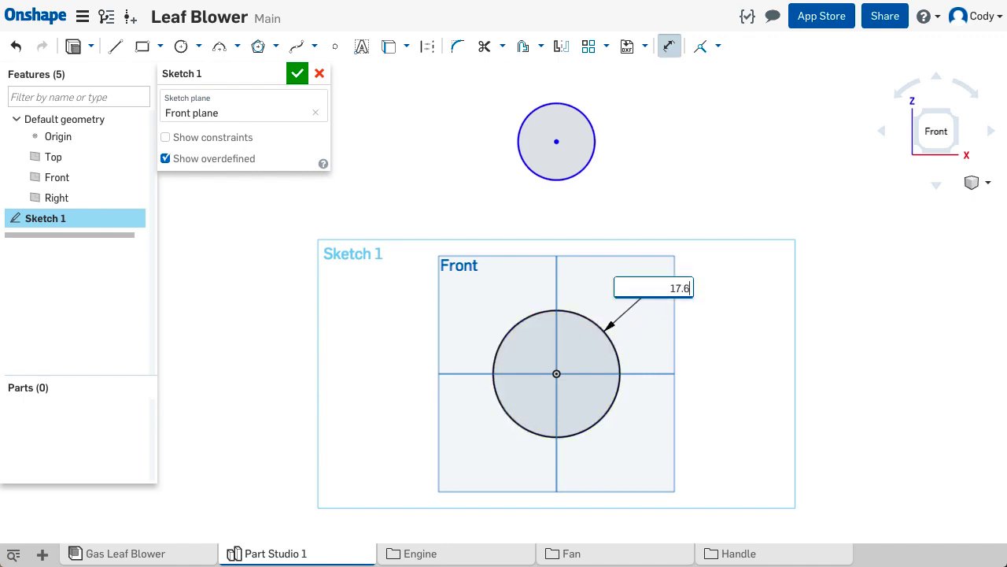
key("Return")
- Dimension the diameter of the upper circle to 17 mm
scroll(556, 374, "up", 5)
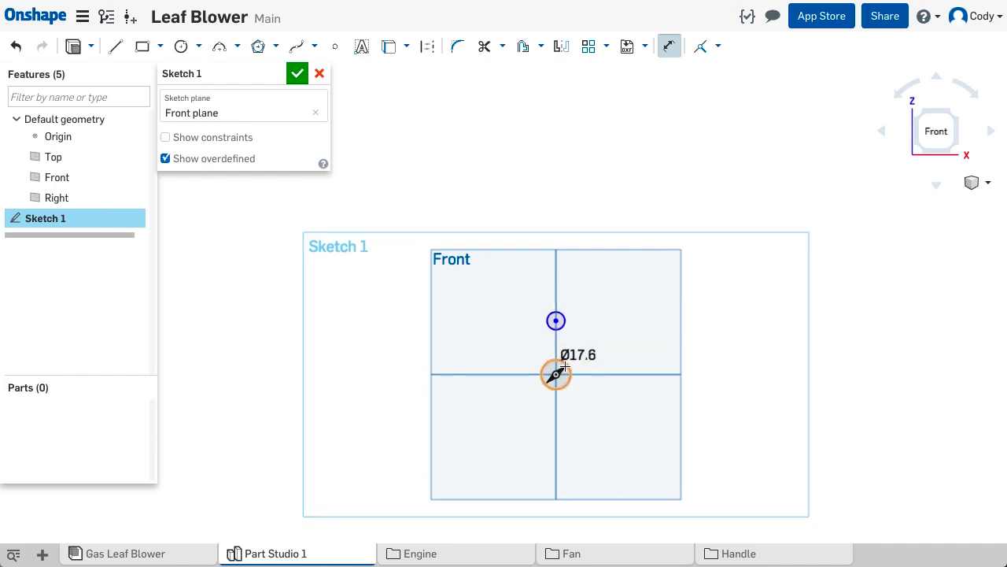
scroll(553, 372, "up", 3)
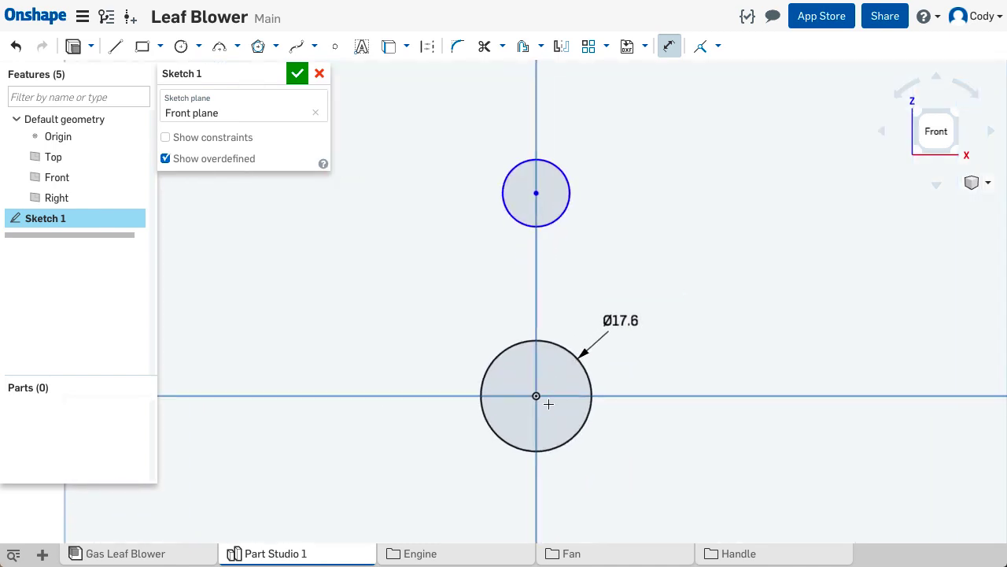
middle_click_drag(548, 409, 578, 403)
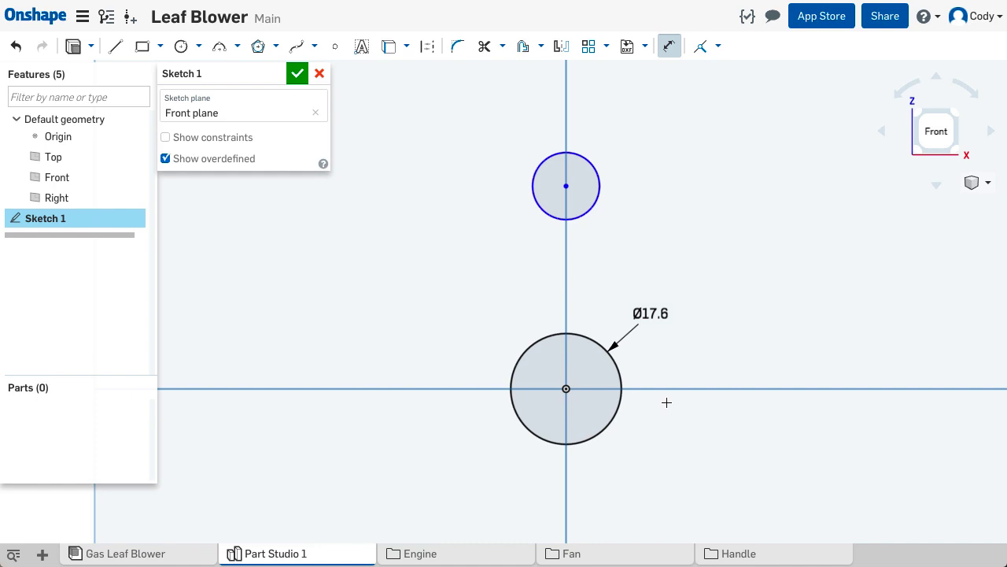
left_click(601, 194)
left_click(645, 148)
type("17")
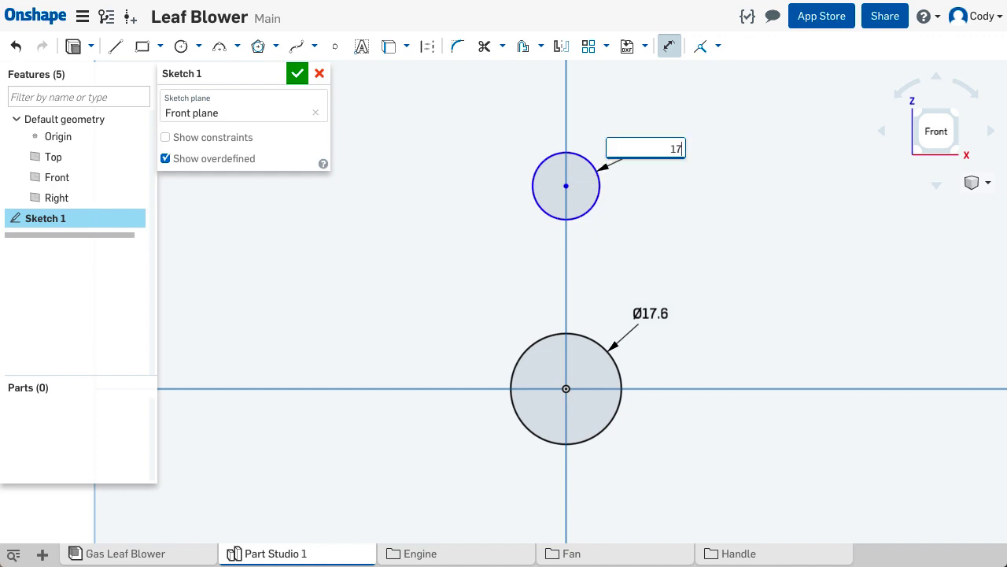
key("Return")
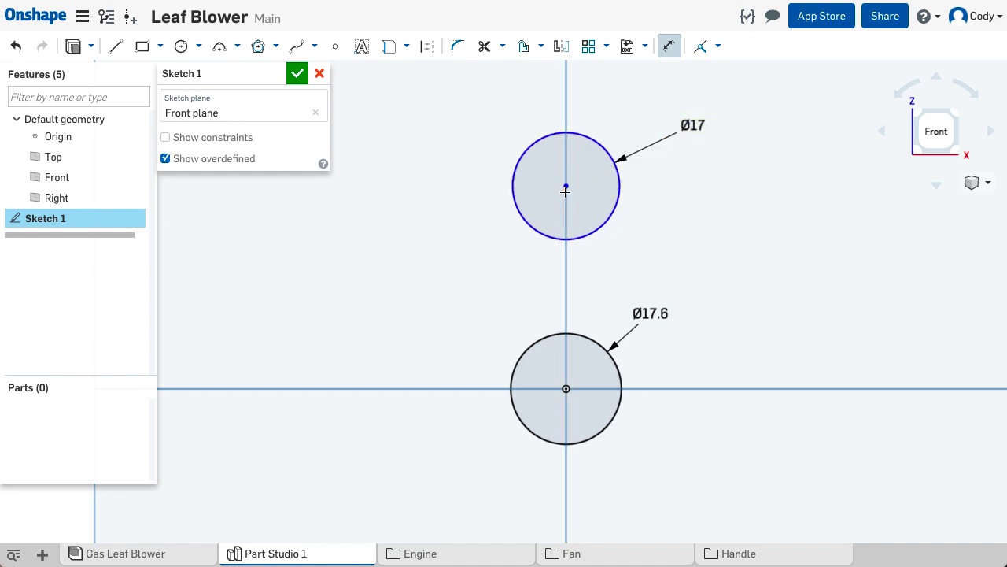
- Dimension the vertical distance between the two circle centres to 50 mm
left_click(567, 388)
left_click(398, 292)
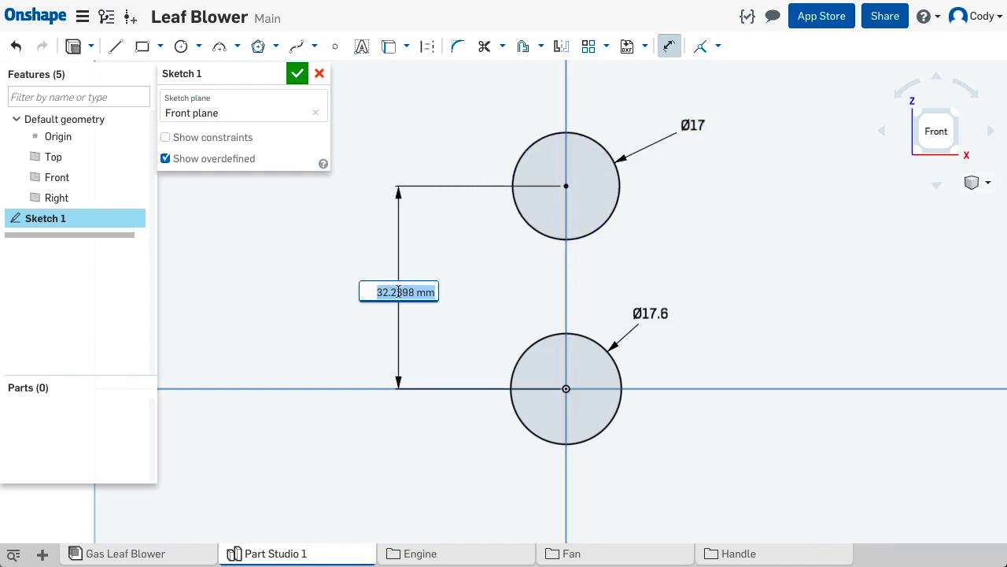
type("50")
key("Return")
key("f")
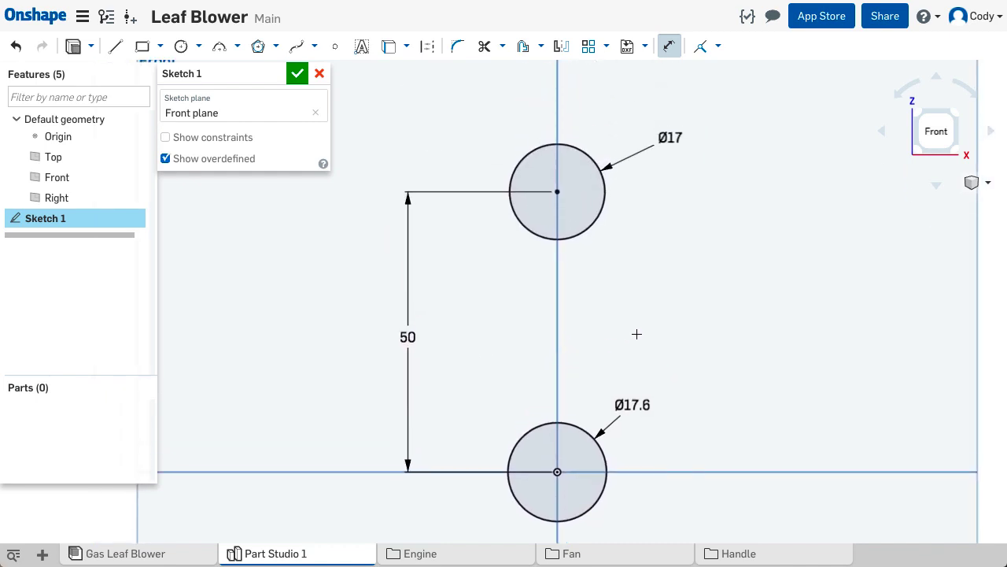
- Sketch an inner circle of about 10 mm diameter concentric with each of the two existing circles
key("c")
left_click(557, 191)
left_click(576, 210)
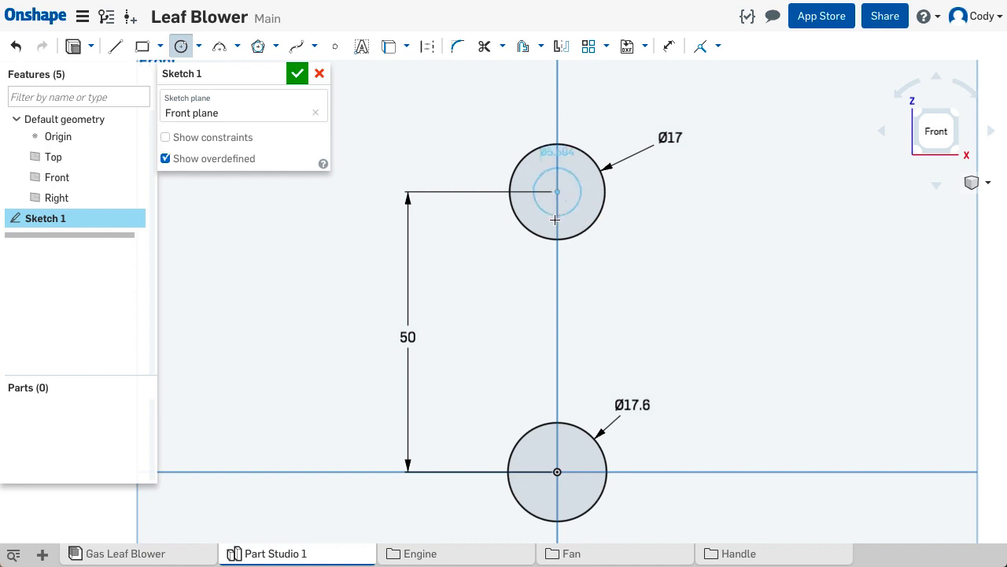
left_click(557, 472)
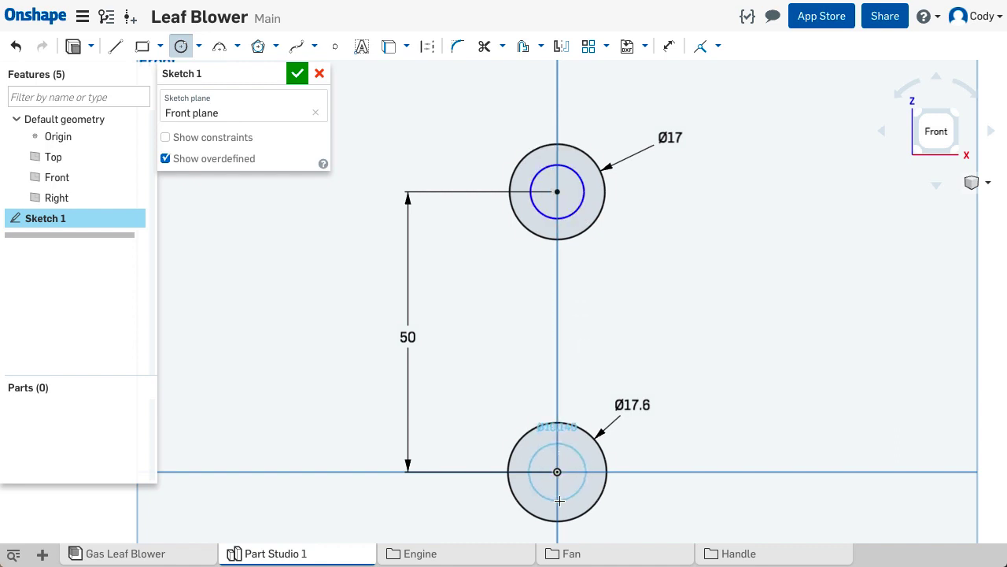
left_click(559, 501)
- Dimension the diameter of the inner circle at the origin to 12.7 mm
key("d")
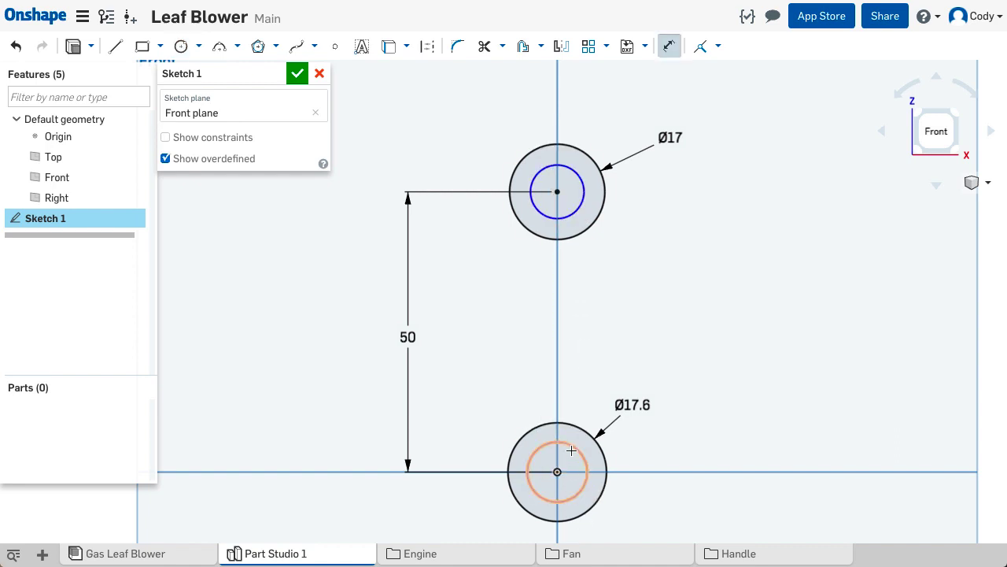
left_click(573, 443)
left_click(636, 324)
type("12.7")
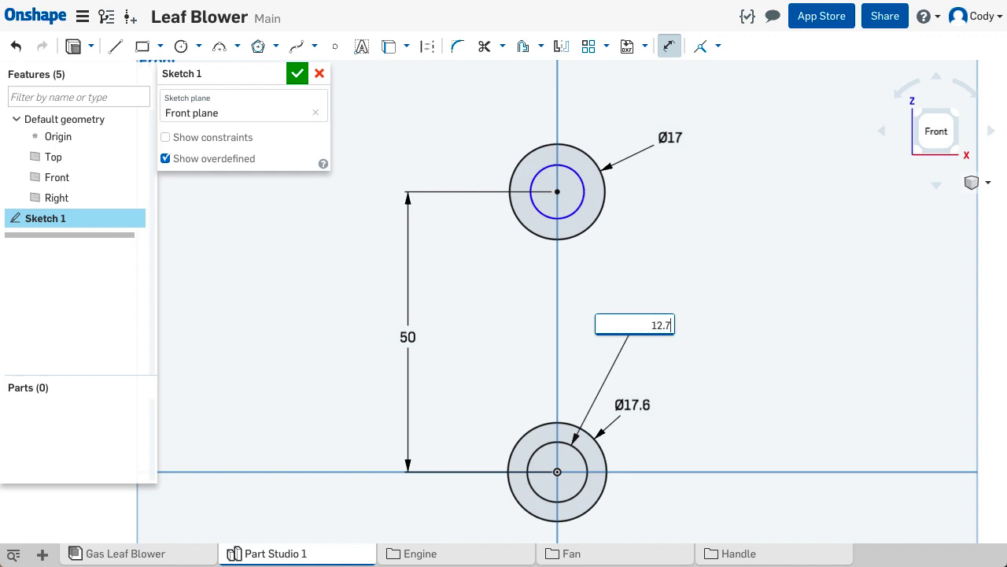
key("Return")
- Dimension the diameter of the upper inner circle to 12 mm
left_click(583, 195)
left_click(658, 205)
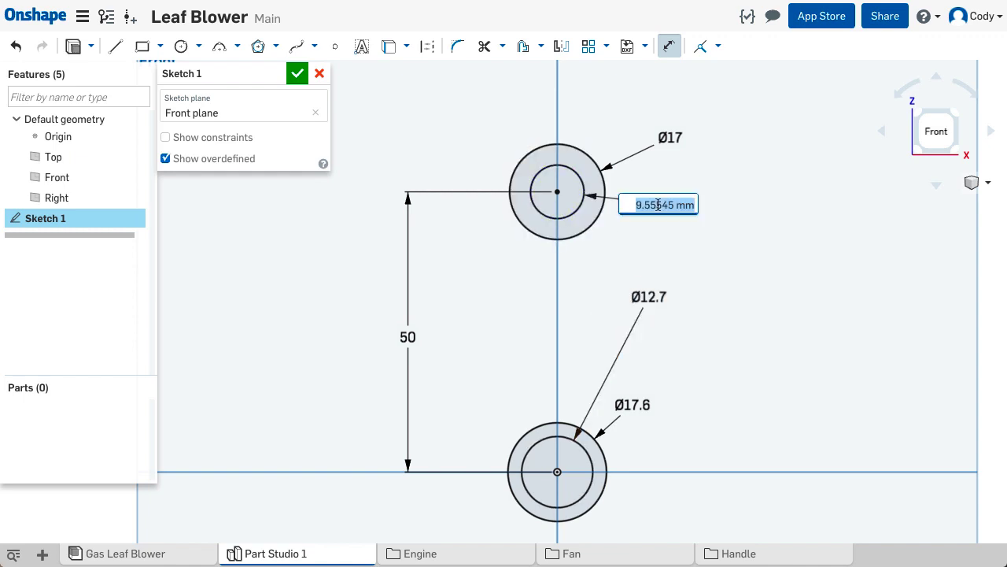
type("12")
key("Return")
key("Escape")
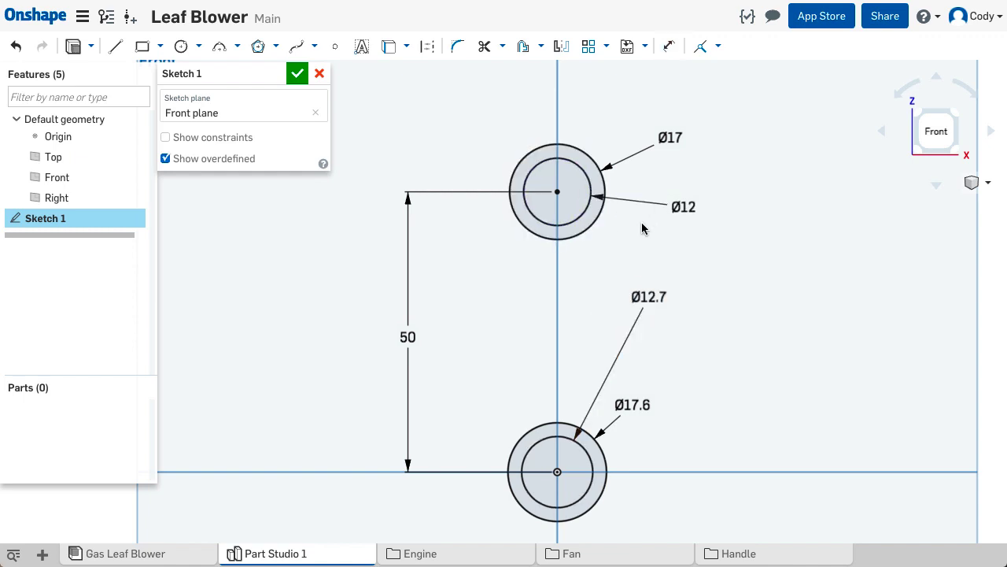
- Sketch a vertical construction line from the origin to the centre of the upper circles
middle_click_drag(639, 235, 648, 221)
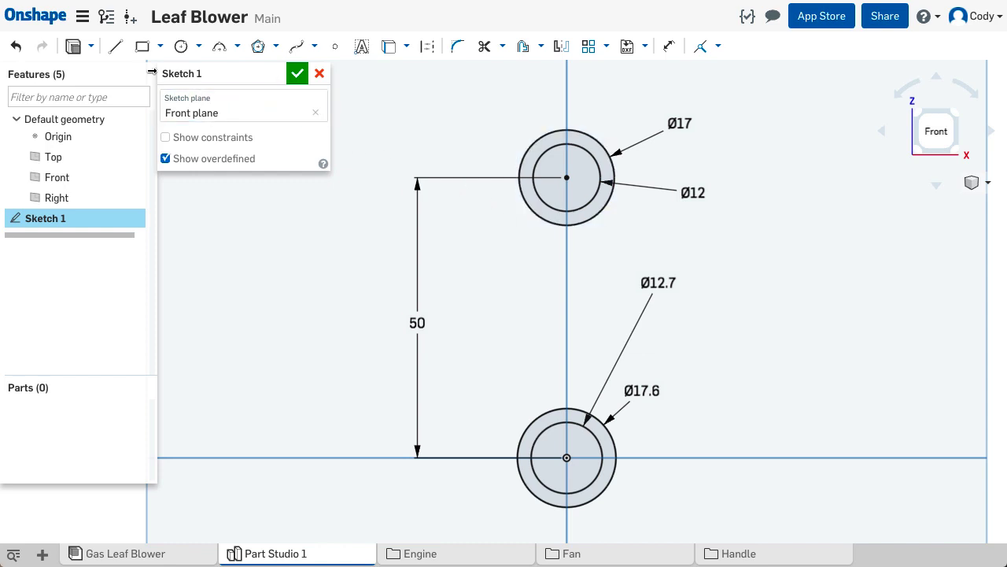
left_click(115, 47)
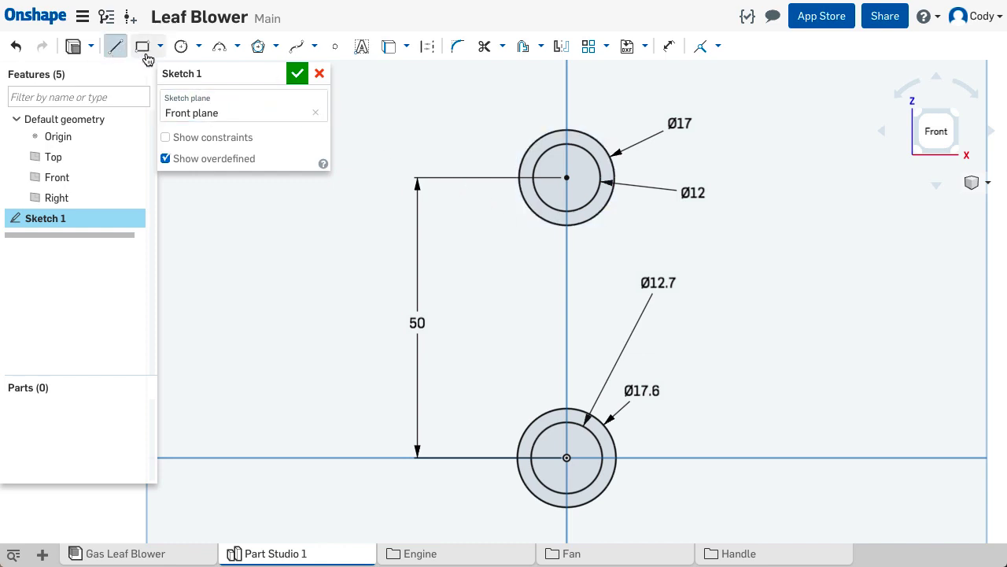
left_click(426, 49)
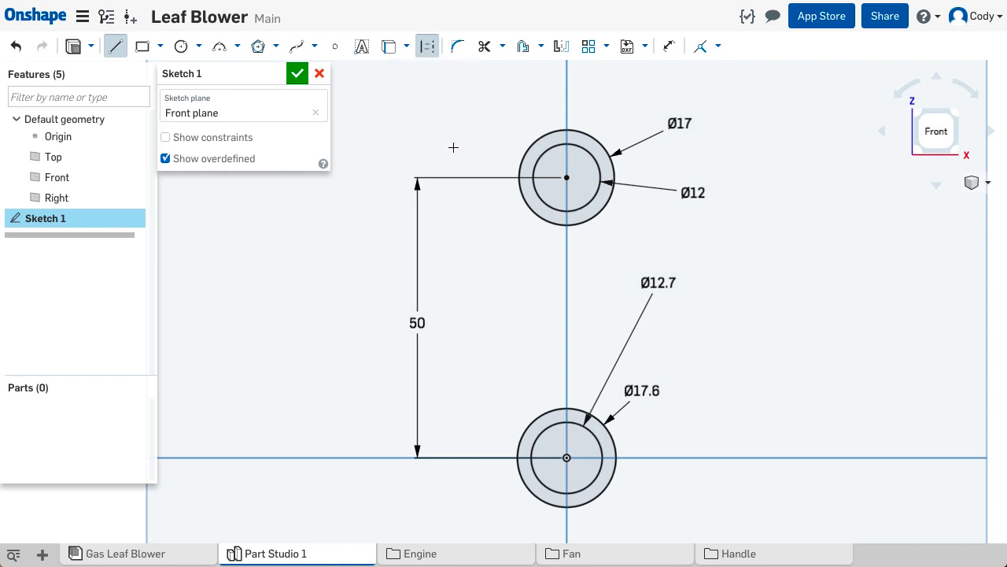
left_click(566, 457)
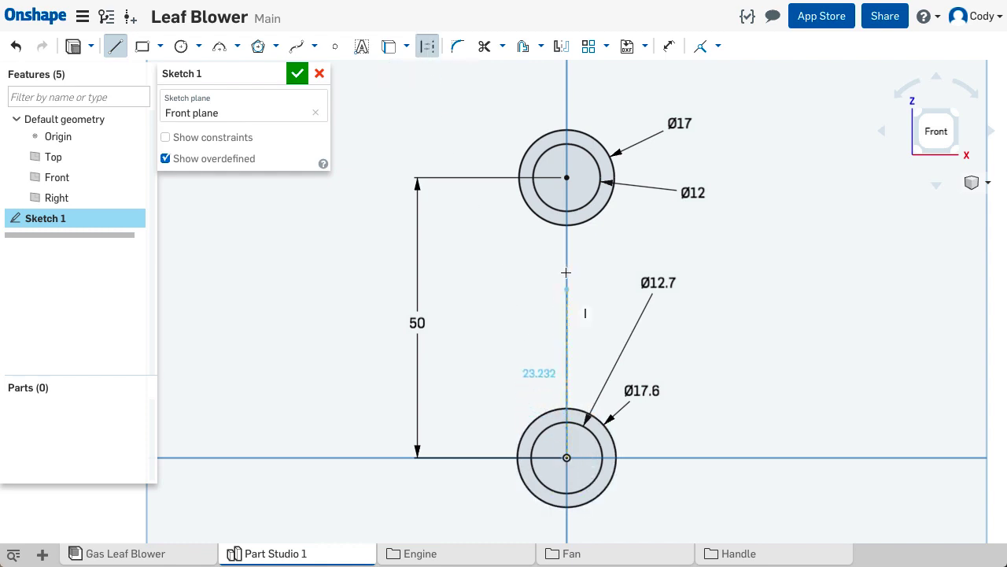
left_click(568, 178)
key("Escape")
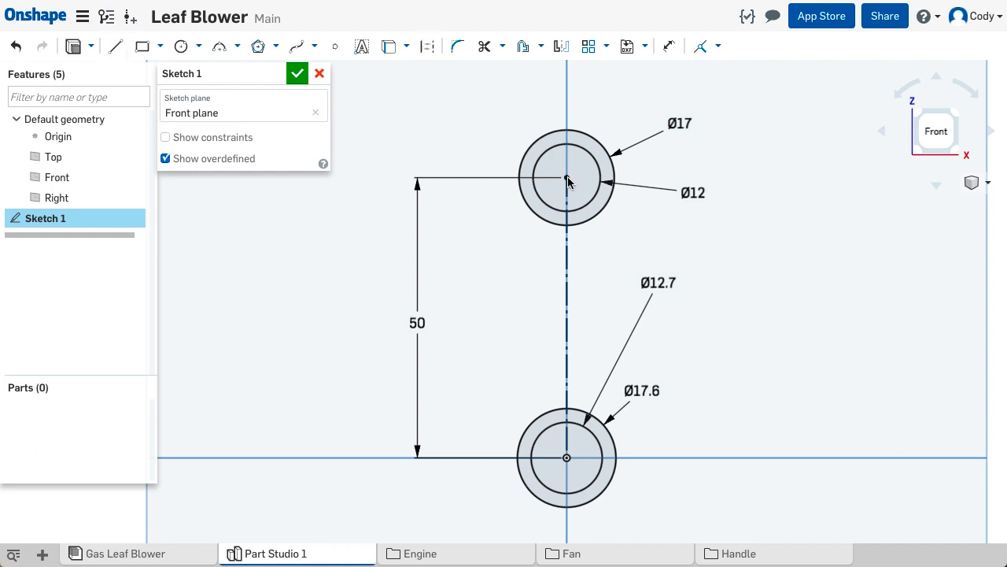
- Sketch a vertical line about 34.3 mm long joining the two outer circles, just to the right of the construction line
left_click(115, 47)
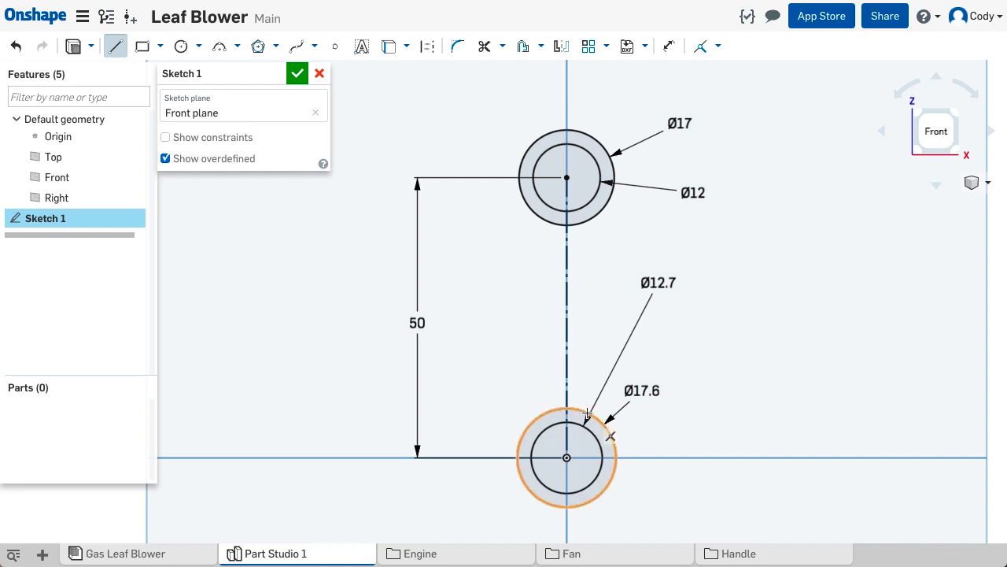
left_click(587, 411)
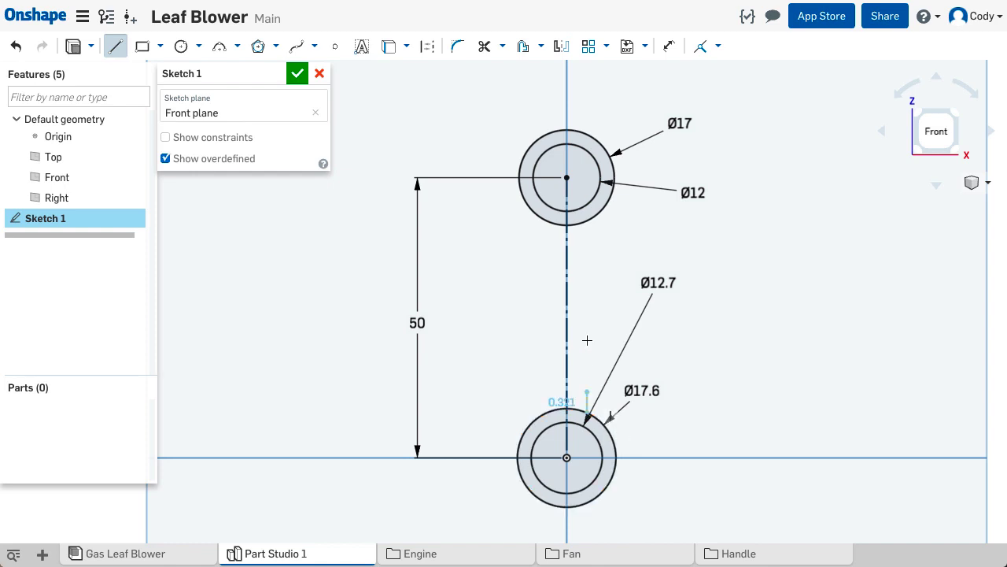
left_click(587, 224)
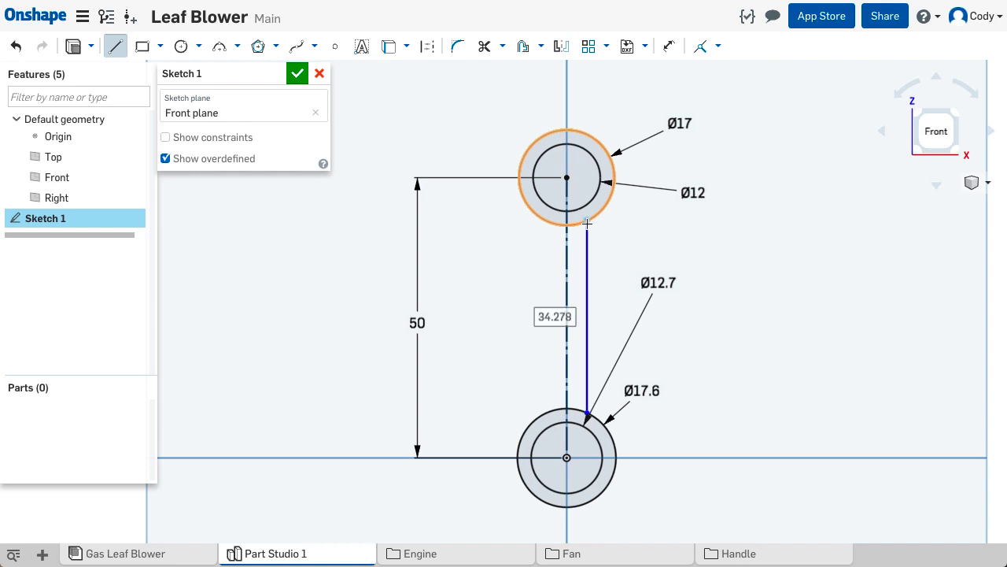
key("Escape")
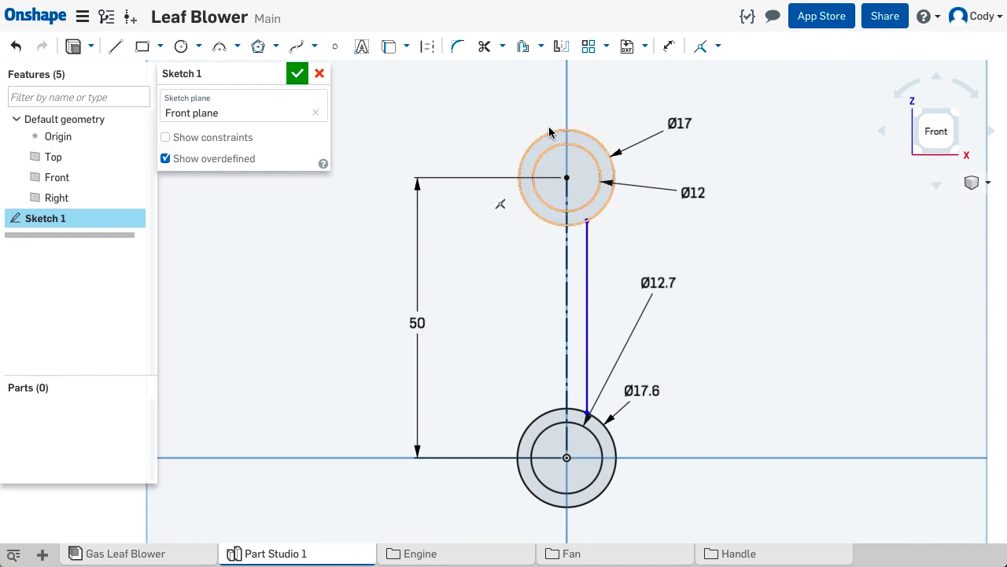
- Mirror the vertical connecting line about the central construction line
left_click(564, 49)
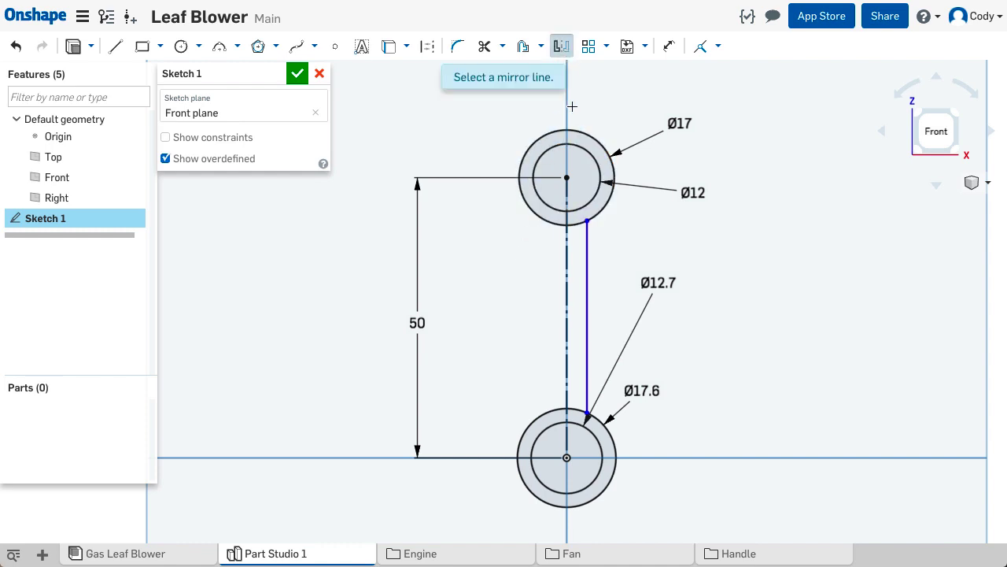
left_click(566, 270)
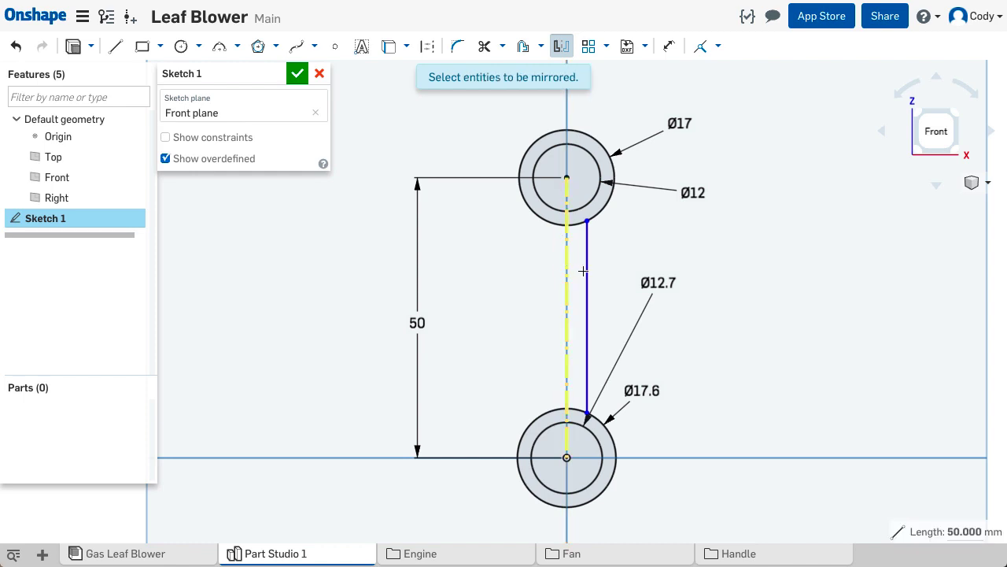
left_click(587, 271)
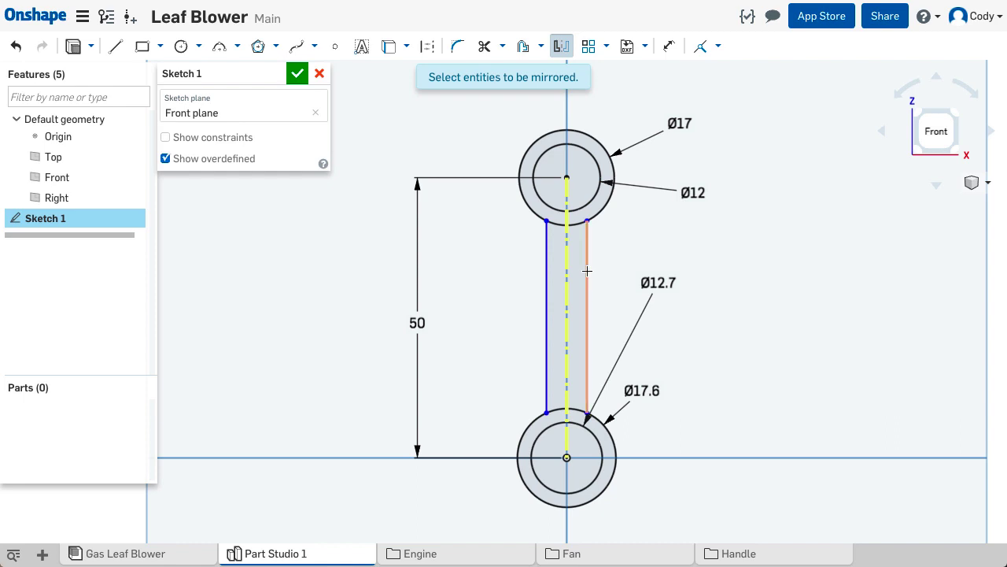
- Dimension the distance between the two vertical connecting lines to 7.5 mm
key("d")
left_click(546, 279)
left_click(586, 271)
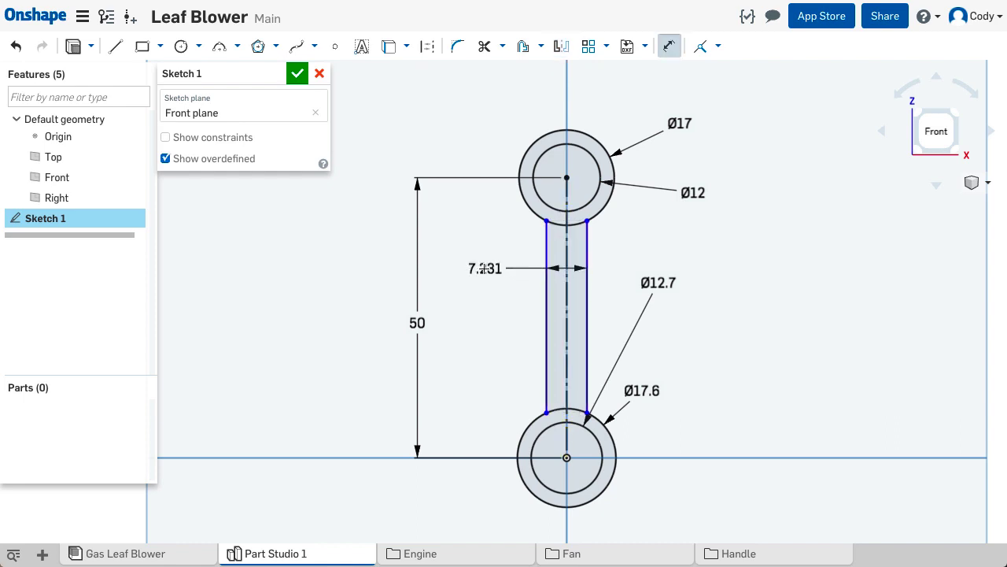
left_click(484, 270)
type("7.5")
key("Return")
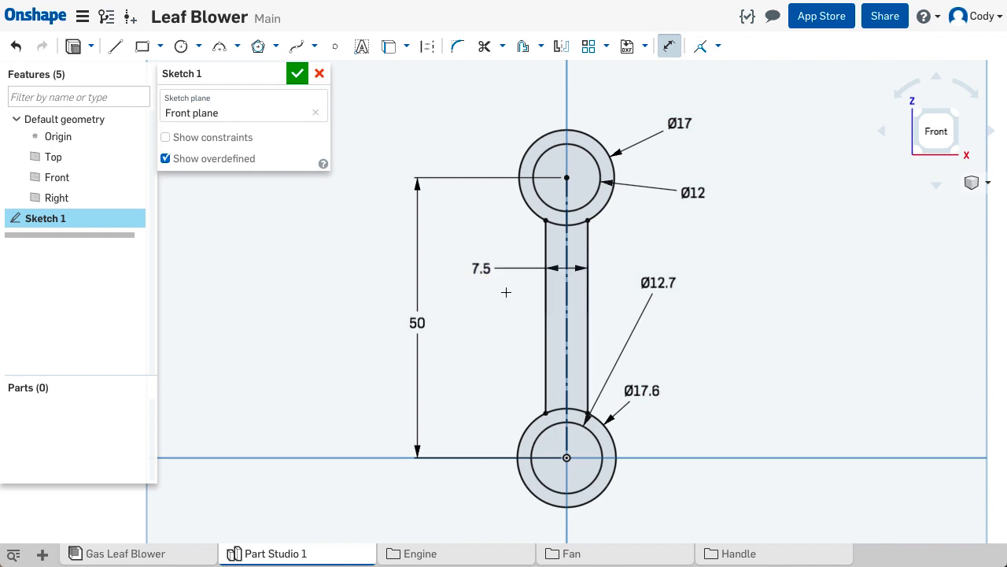
- Hide the default planes and turn the sketch to an angled 3D view
mouse_move(506, 288)
right_mouse_down()
mouse_move(470, 310)
mouse_move(520, 304)
mouse_move(517, 323)
right_mouse_up()
key("p")
middle_click_drag(518, 323, 508, 307)
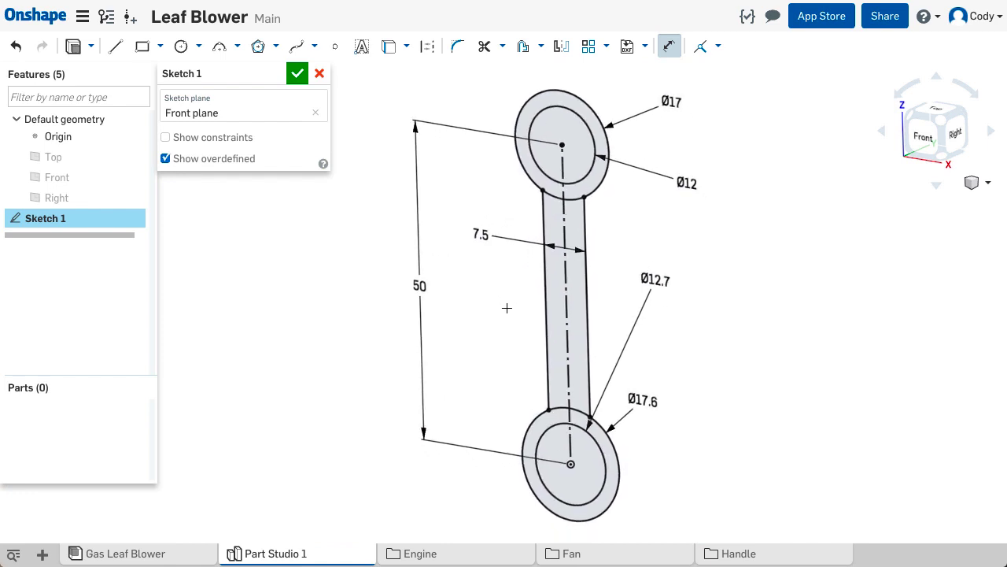
- Set up a new symmetric solid extrusion of only the two ring regions between the inner and outer circles
left_click(74, 50)
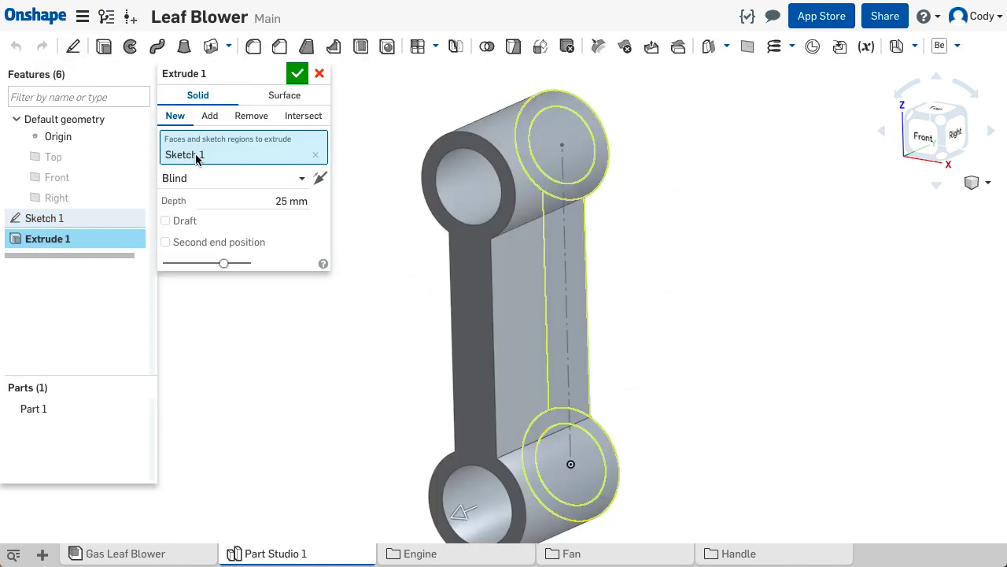
left_click(224, 178)
left_click(227, 223)
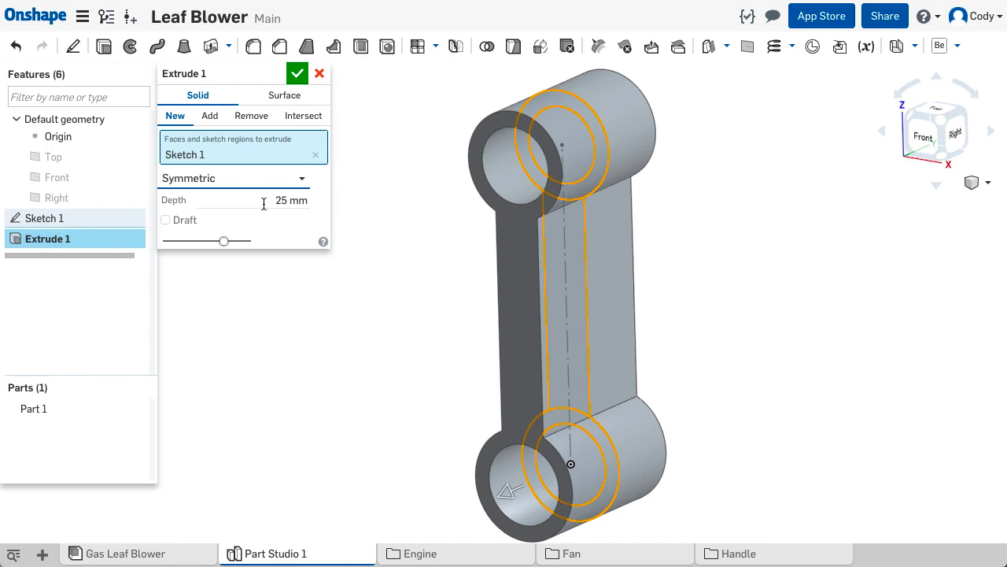
left_click(315, 154)
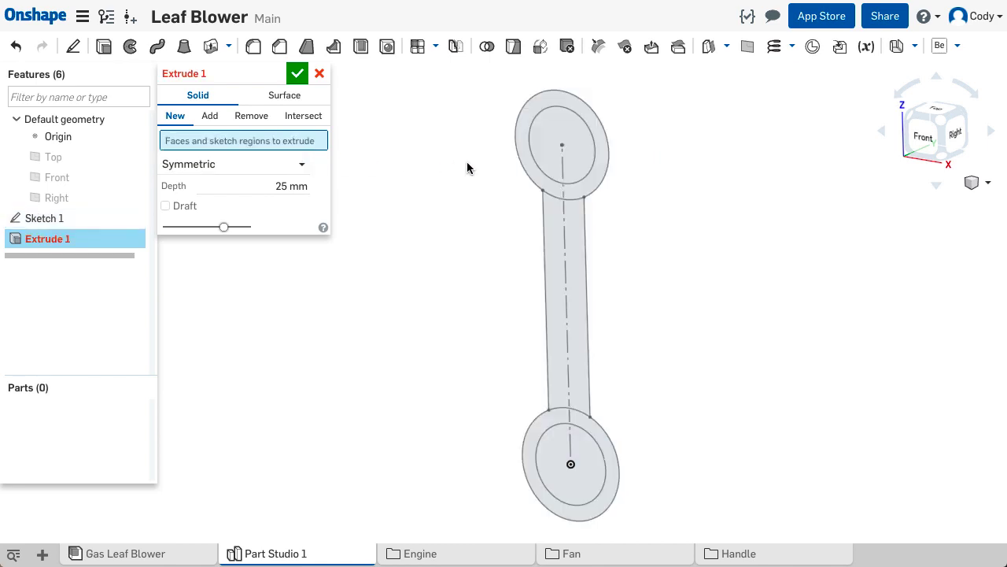
left_click(586, 184)
left_click(600, 432)
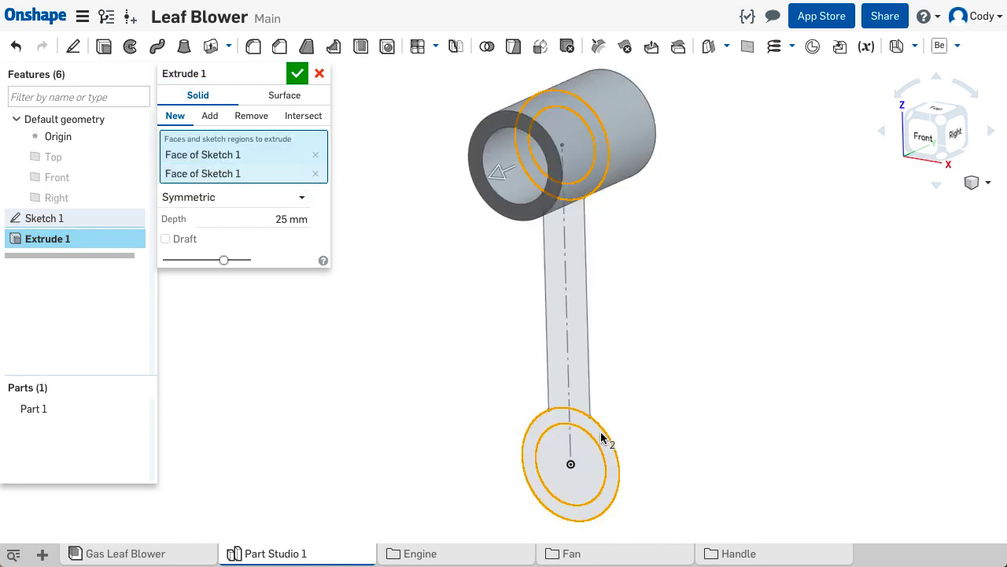
- Set the ring extrusion's depth to 7 mm and complete the feature
left_click(261, 222)
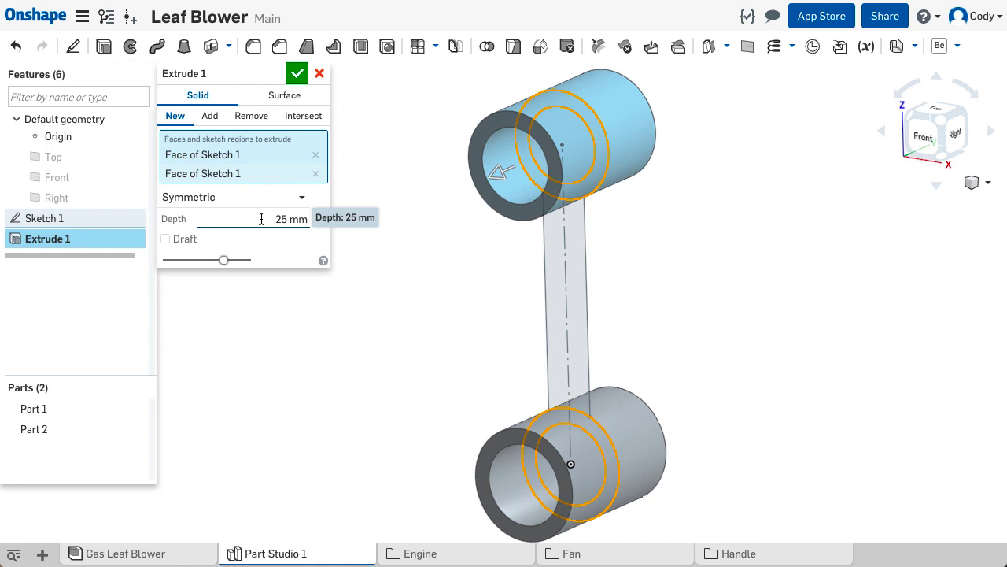
left_click_drag(261, 218, 329, 229)
type("7")
key("Return")
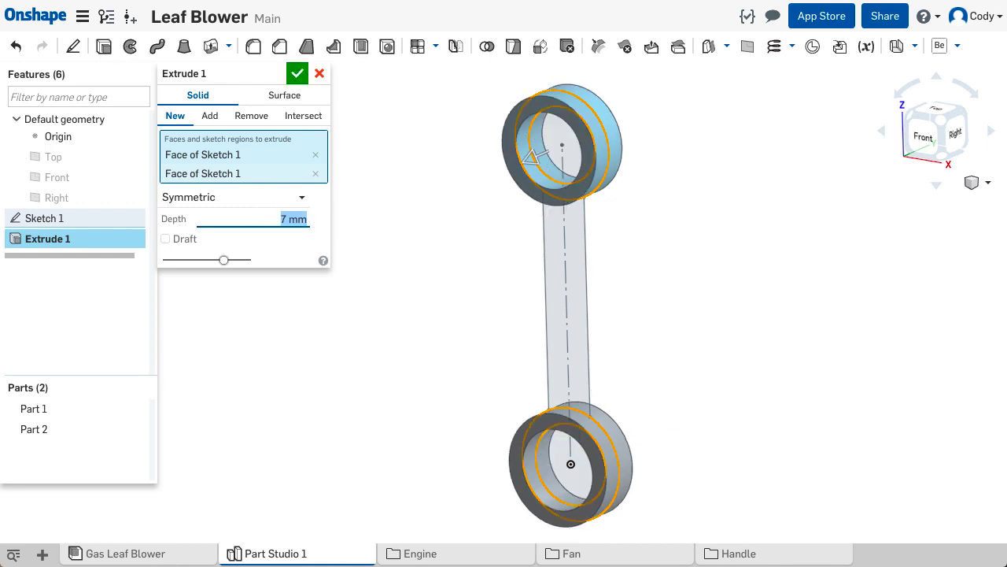
left_click(297, 73)
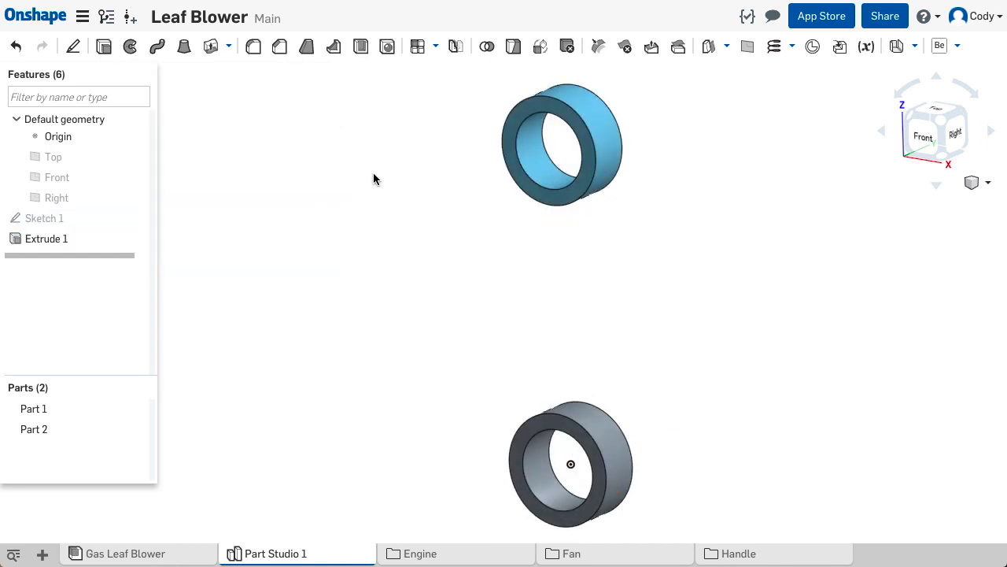
- Show Sketch 1 and set up a symmetric extrusion of the web region between the rings with a 3.5 mm depth
middle_click_drag(457, 310, 438, 311)
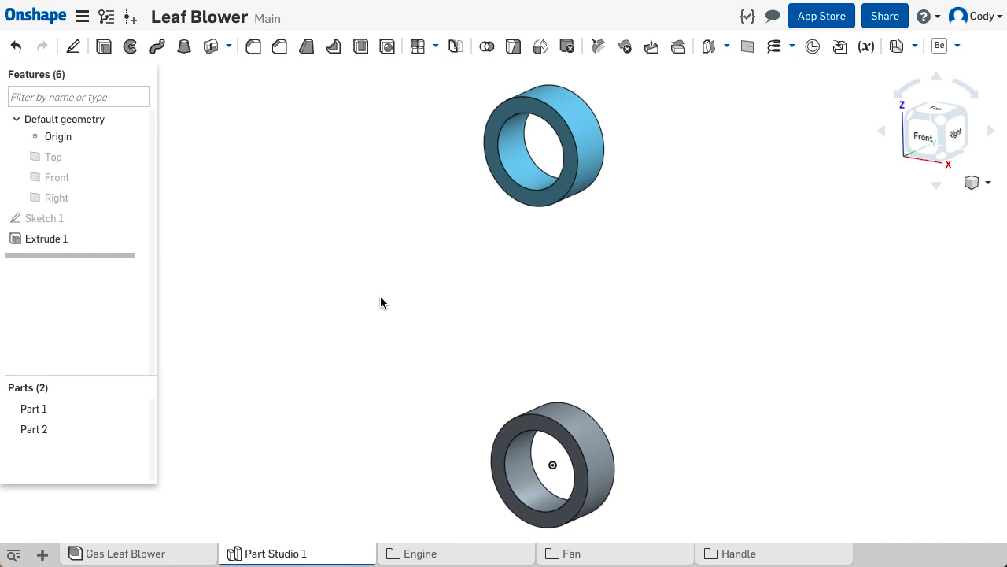
left_click(137, 219)
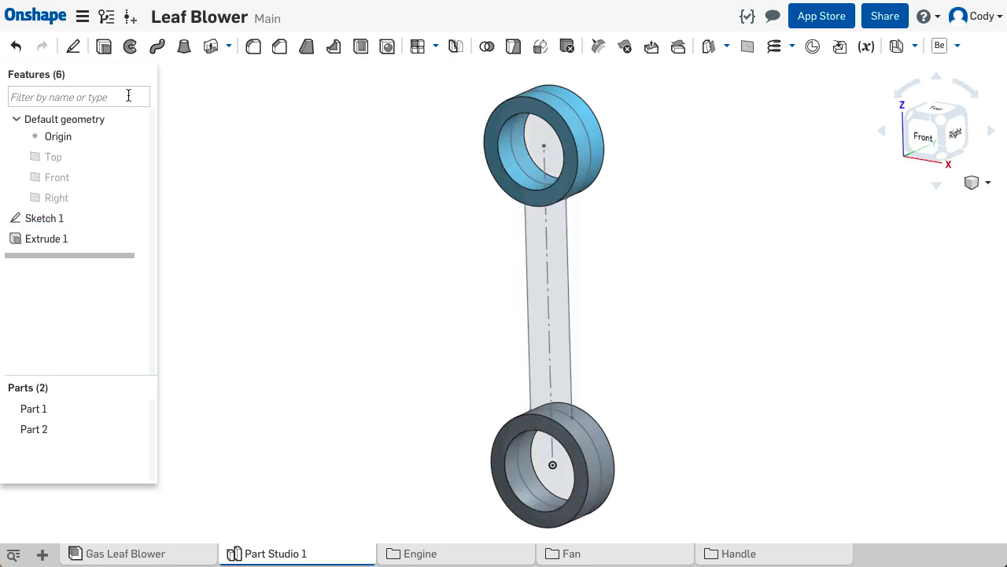
left_click(105, 48)
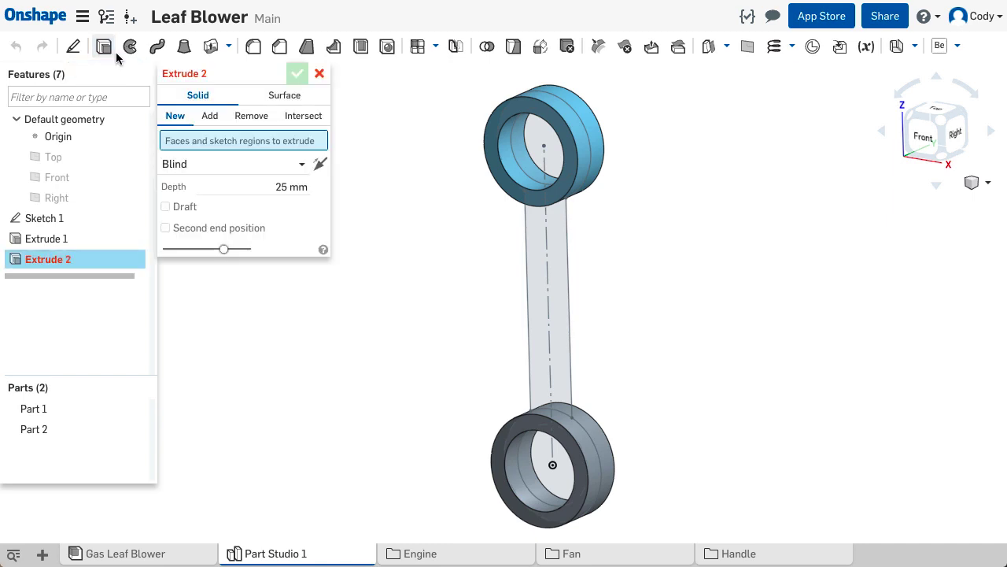
left_click(242, 165)
left_click(236, 208)
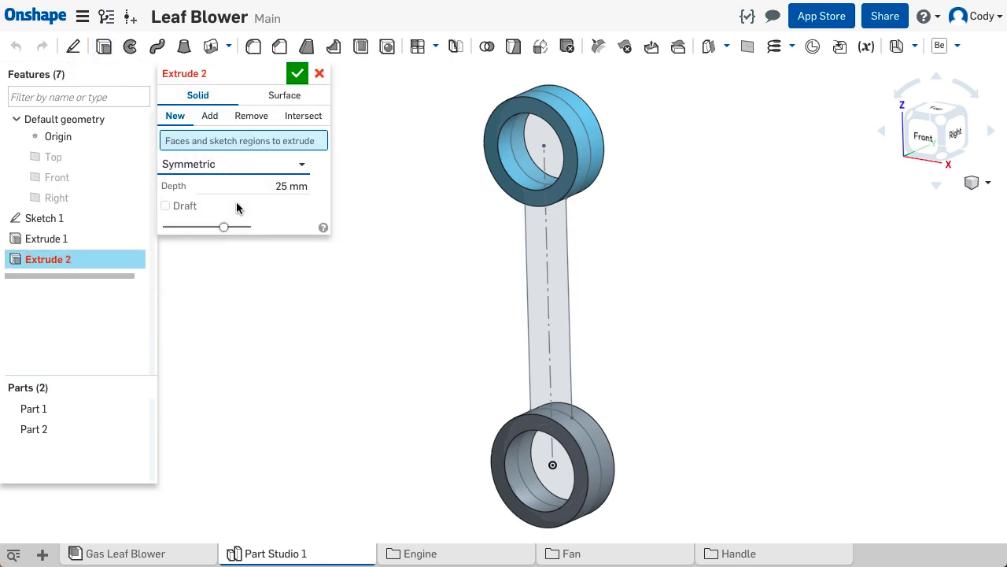
left_click(533, 252)
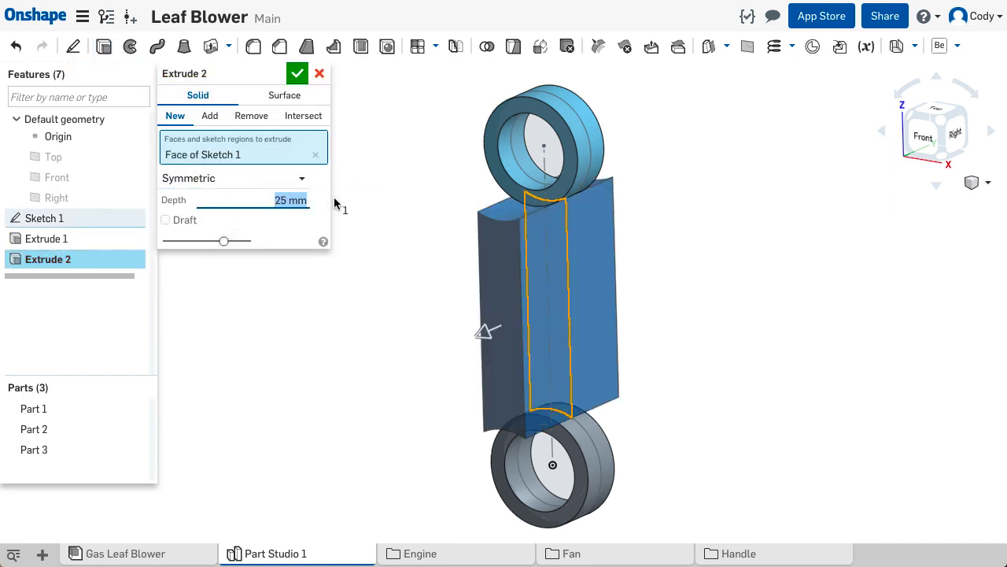
type("3.5")
key("Return")
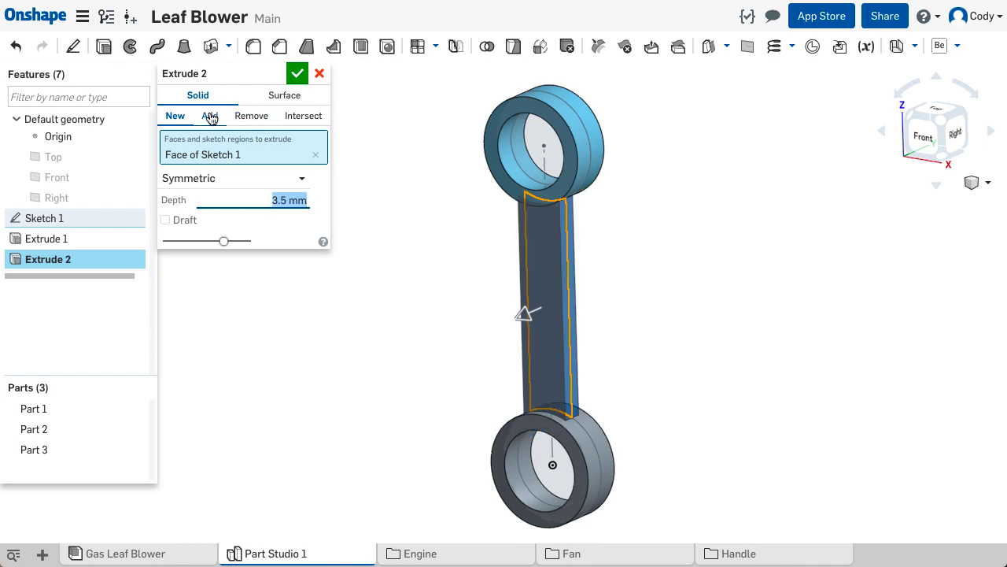
- Complete the web extrusion as an Add operation merged with both rings, and hide Sketch 1
left_click(211, 118)
left_click(532, 419)
left_click(504, 118)
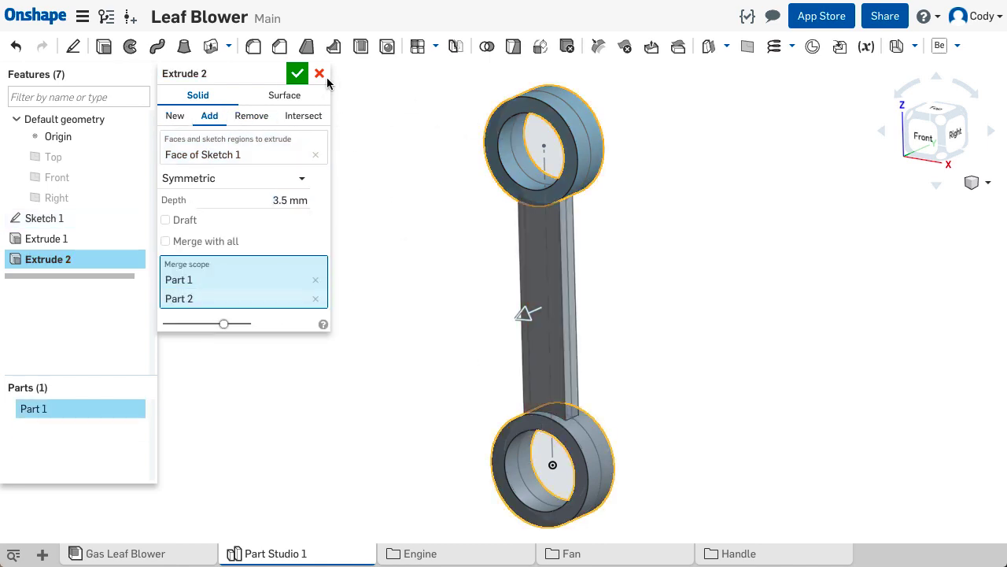
left_click(297, 73)
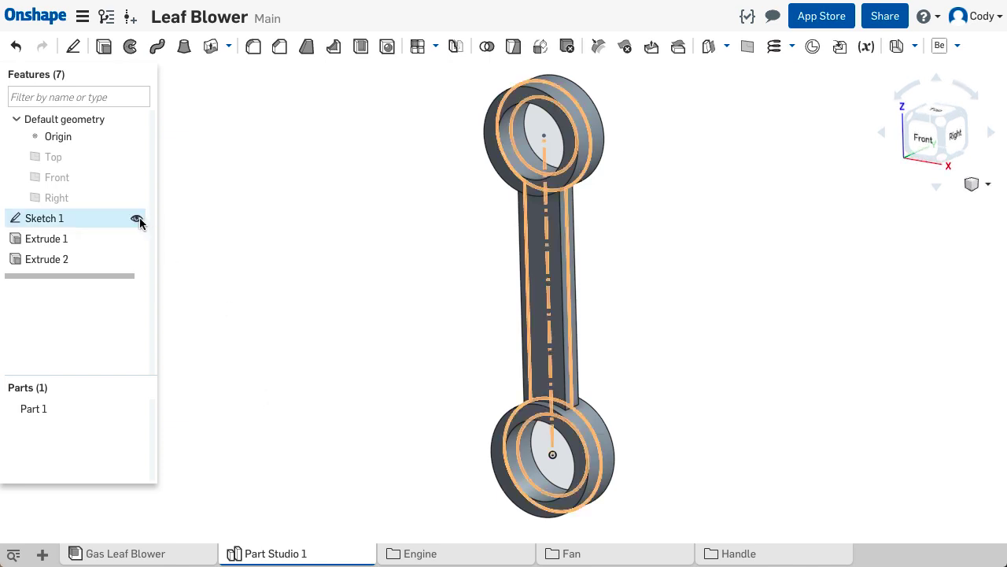
left_click(137, 218)
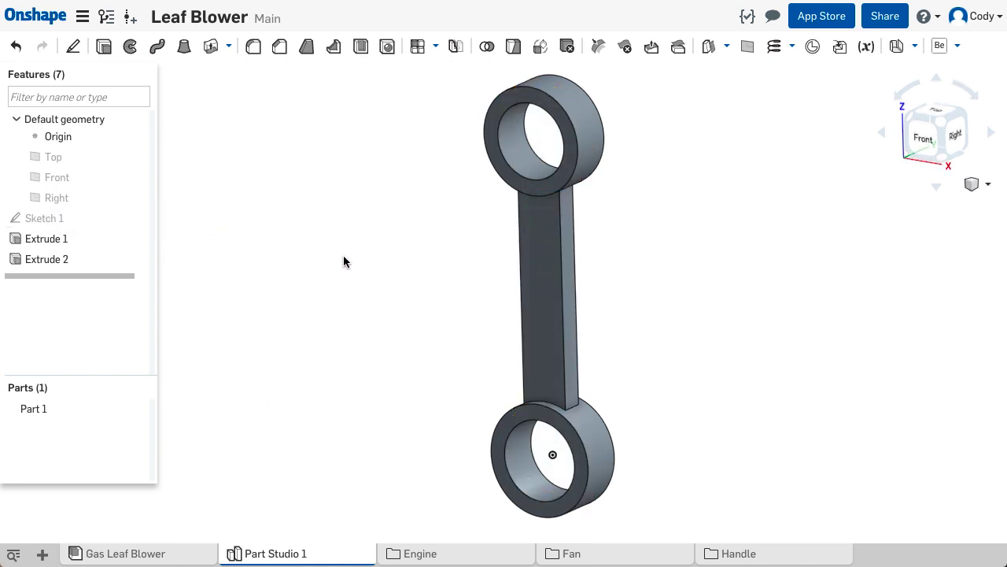
- Start a sketch on the web's front face and draw a vertical construction line along its centre, aligned with the origin
left_click(532, 313)
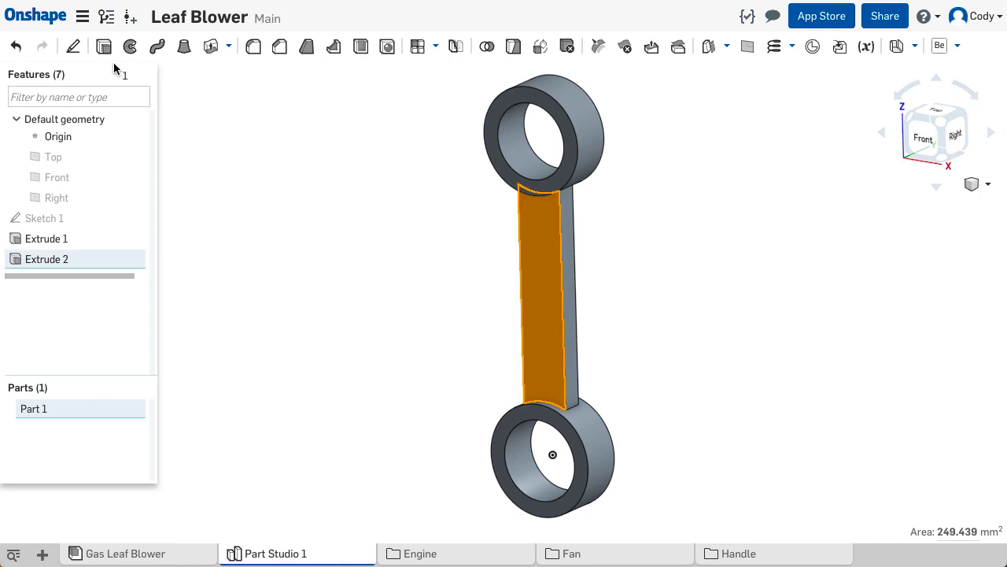
left_click(74, 49)
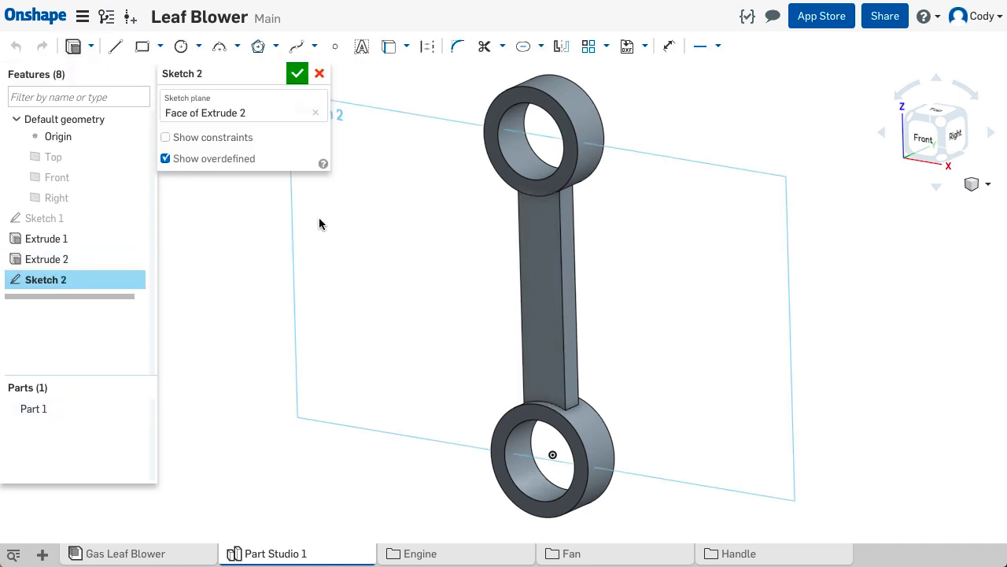
key("n")
left_click(115, 46)
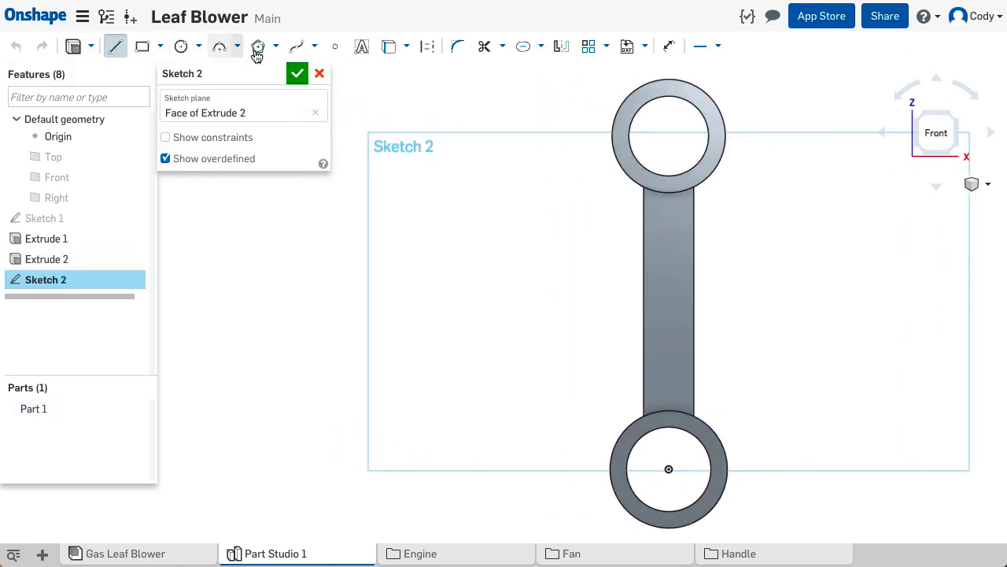
left_click(669, 385)
left_click(670, 234)
key("Escape")
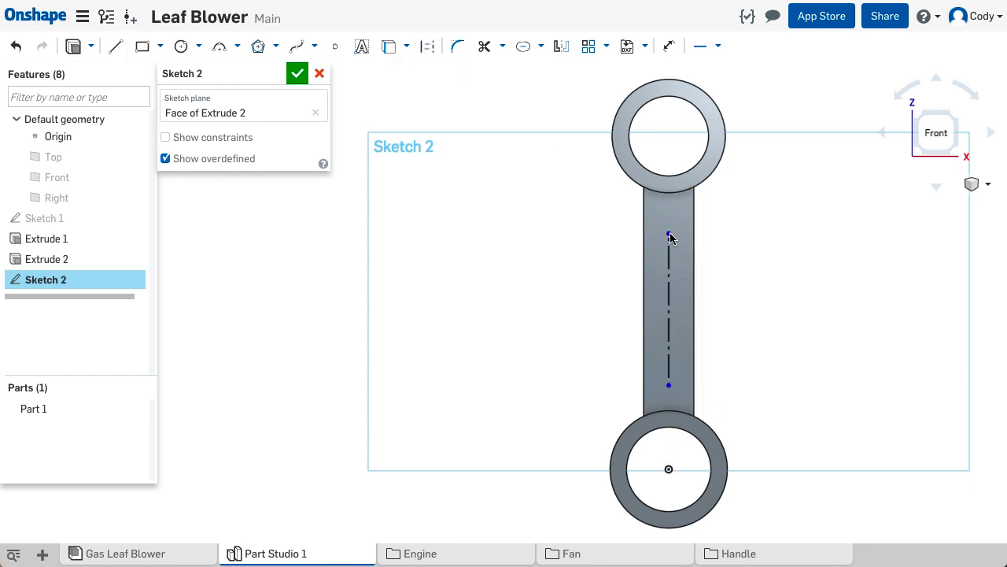
- Place a point at the construction line's midpoint and constrain it horizontal to the midpoint of the web's right edge
left_click(334, 46)
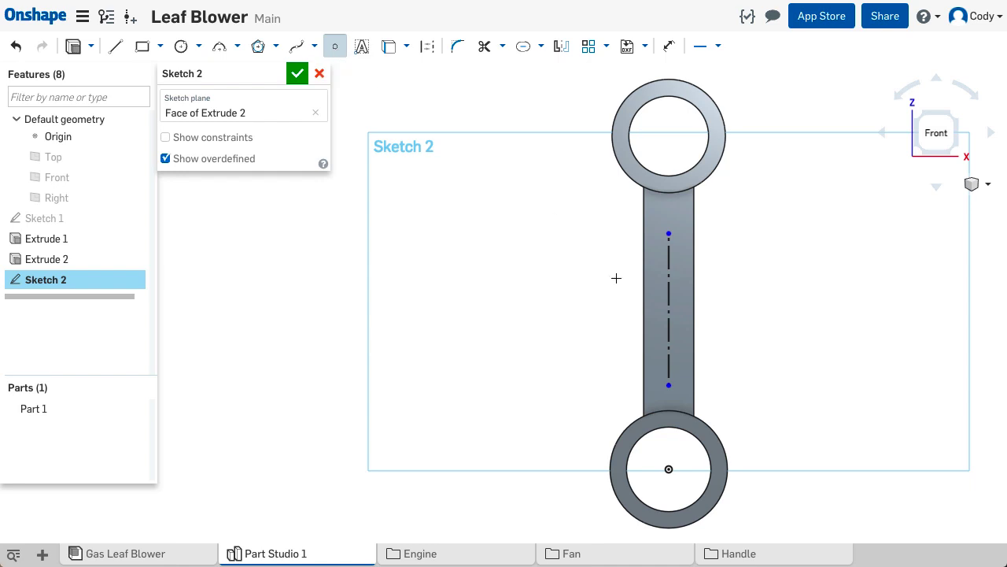
left_click(669, 310)
key("Escape")
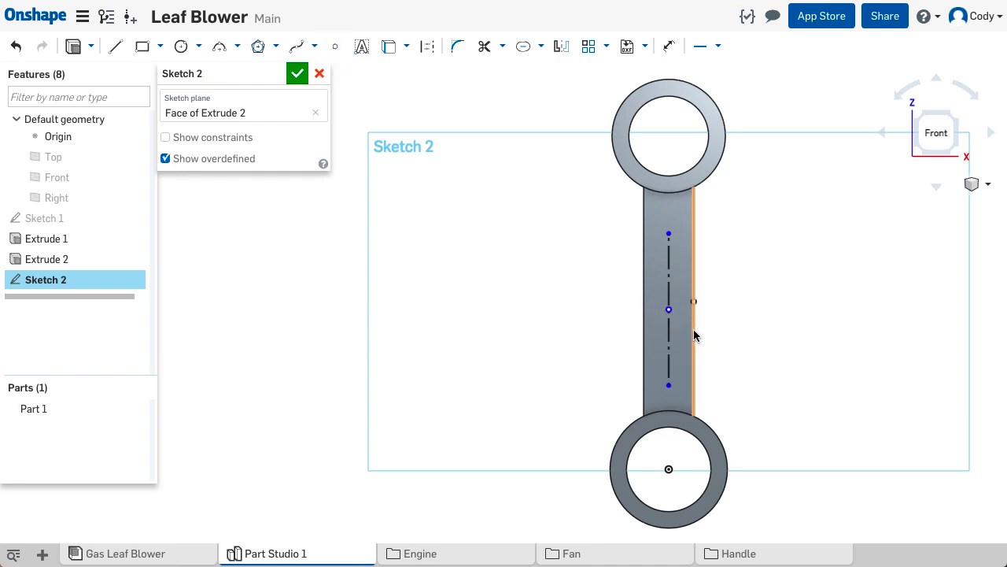
left_click(669, 309)
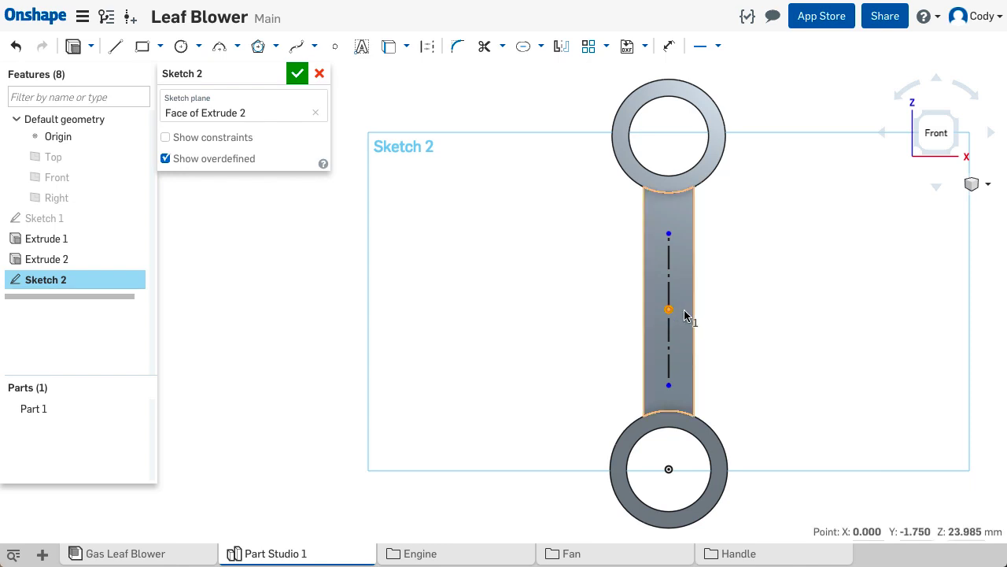
left_click(693, 302)
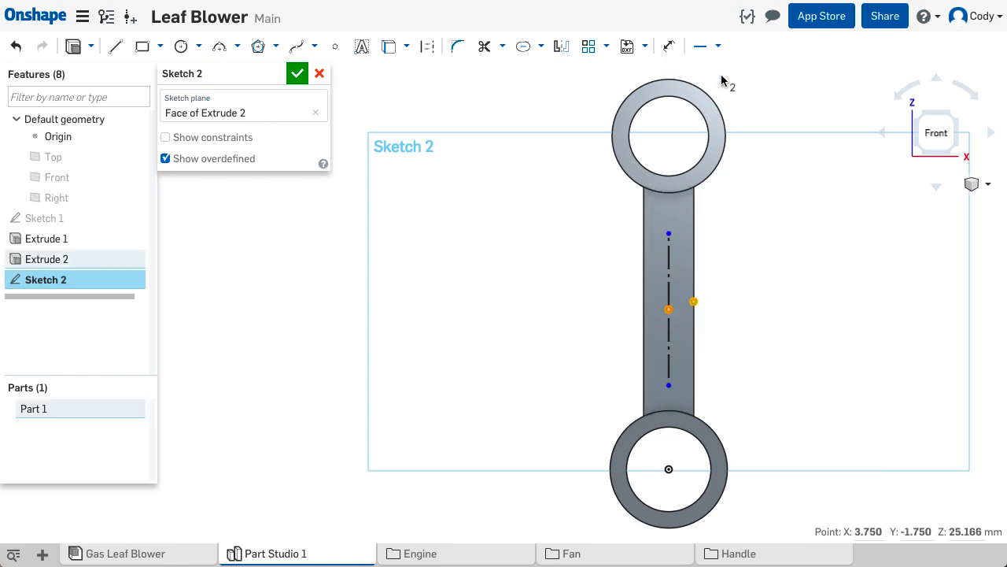
left_click(719, 48)
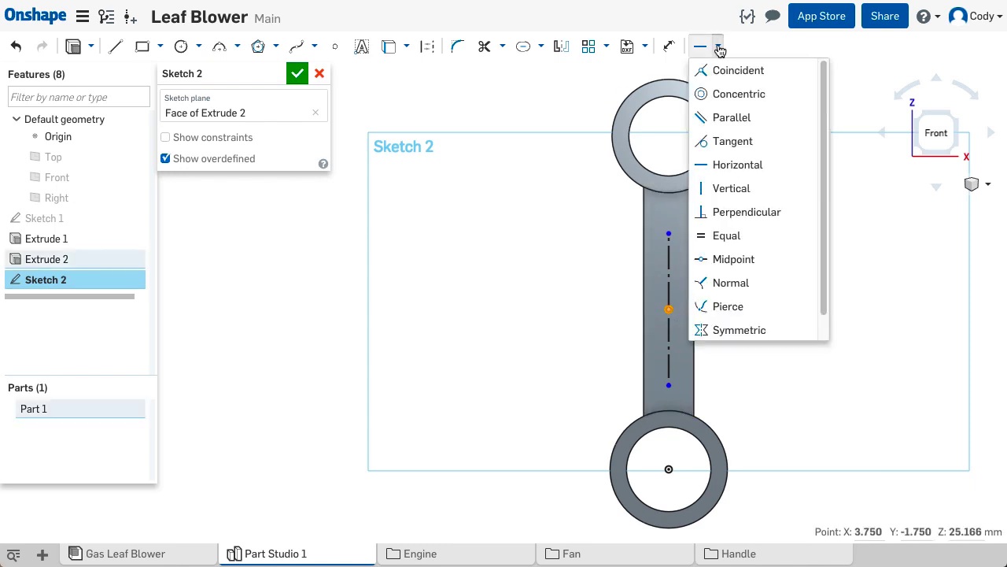
left_click(750, 165)
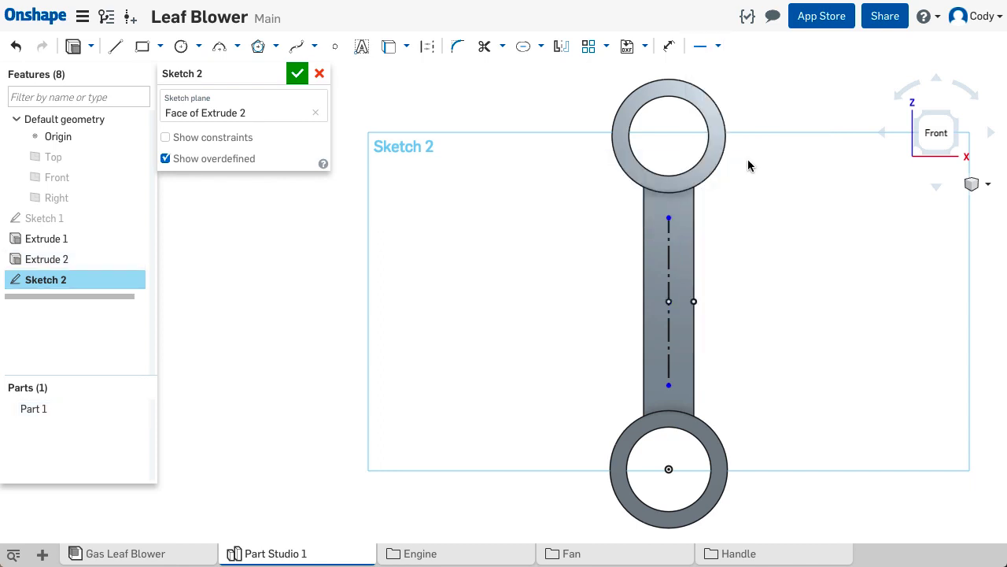
- Dimension the vertical construction line's length to 20 mm
key("d")
left_click(669, 267)
left_click(615, 339)
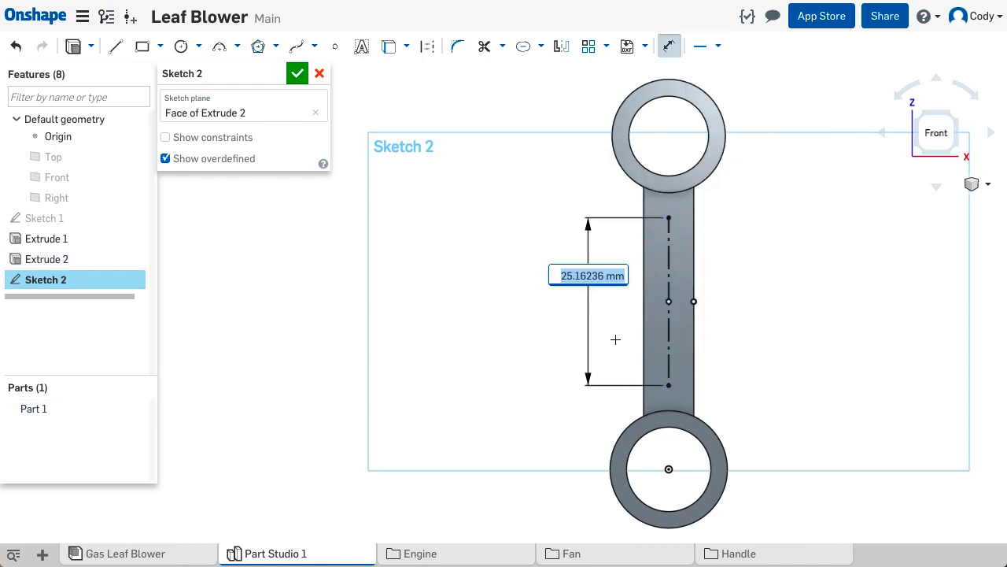
type("20")
key("Return")
key("Escape")
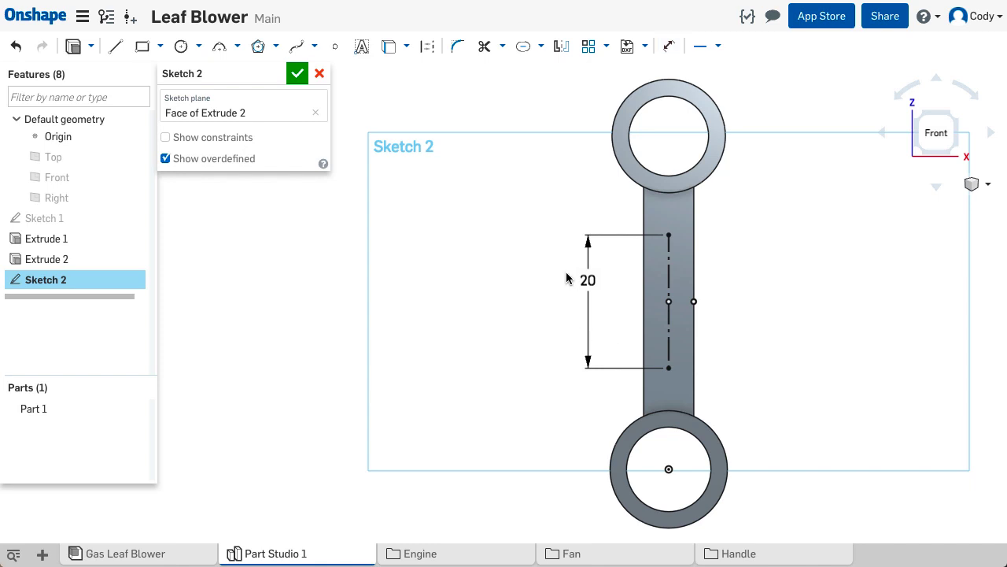
- Create a slot around the construction line and set its end diameter to 5 mm
left_click(523, 46)
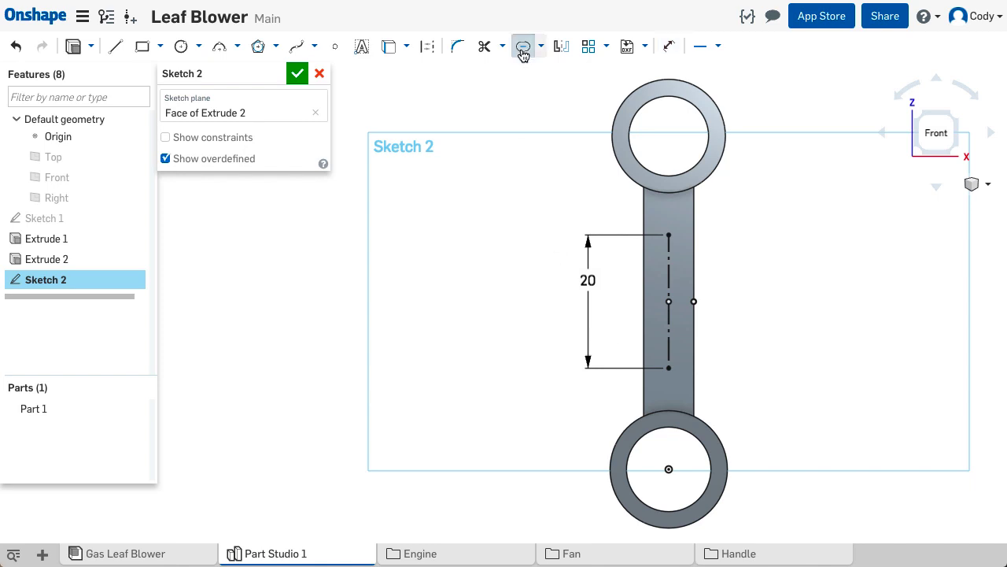
left_click(670, 273)
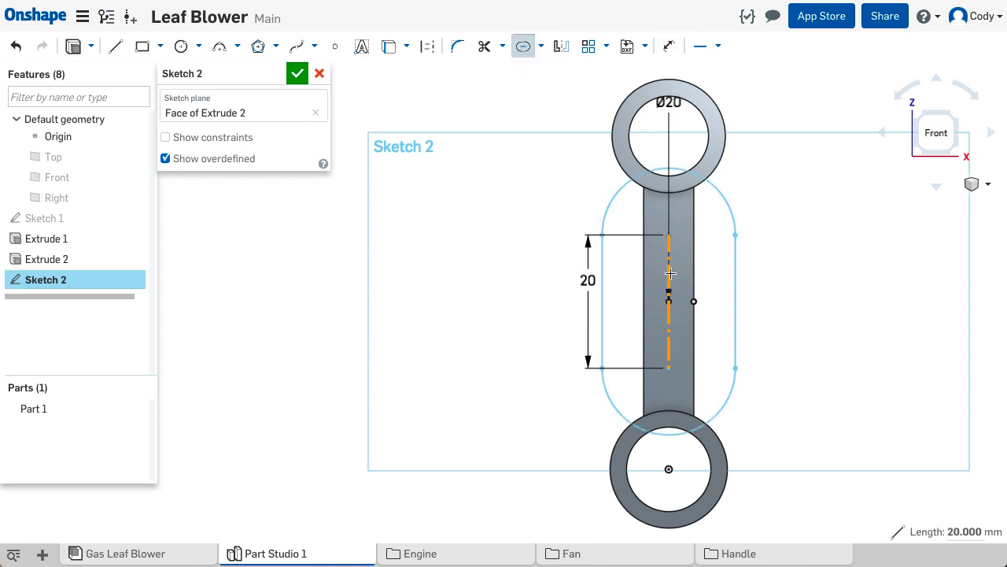
left_click(631, 270)
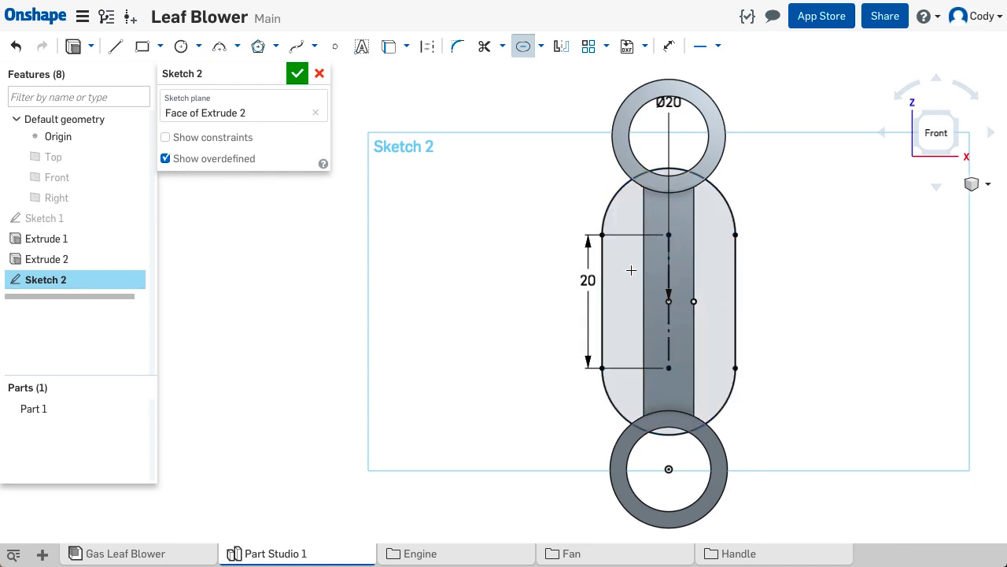
double_click(668, 102)
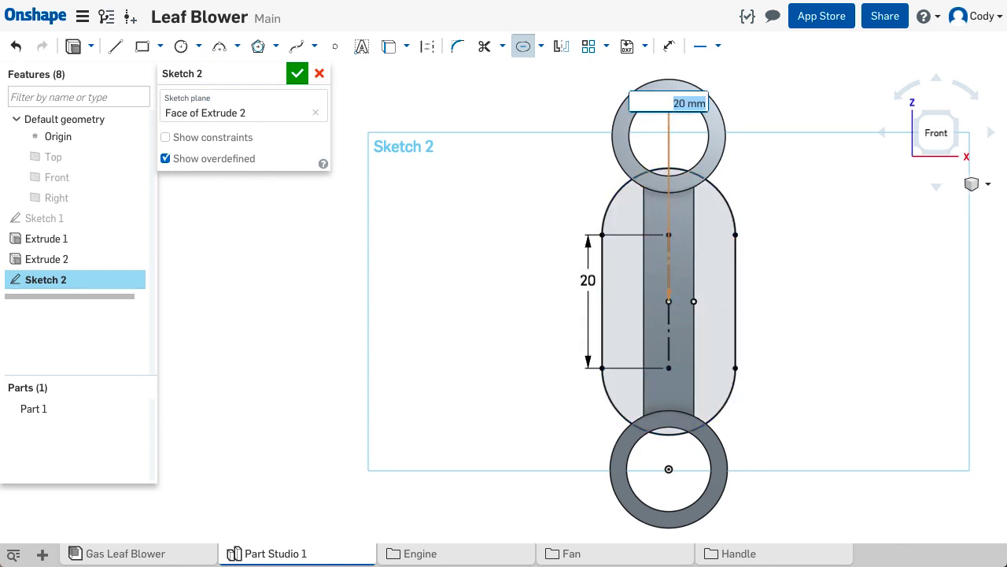
type("5")
key("Return")
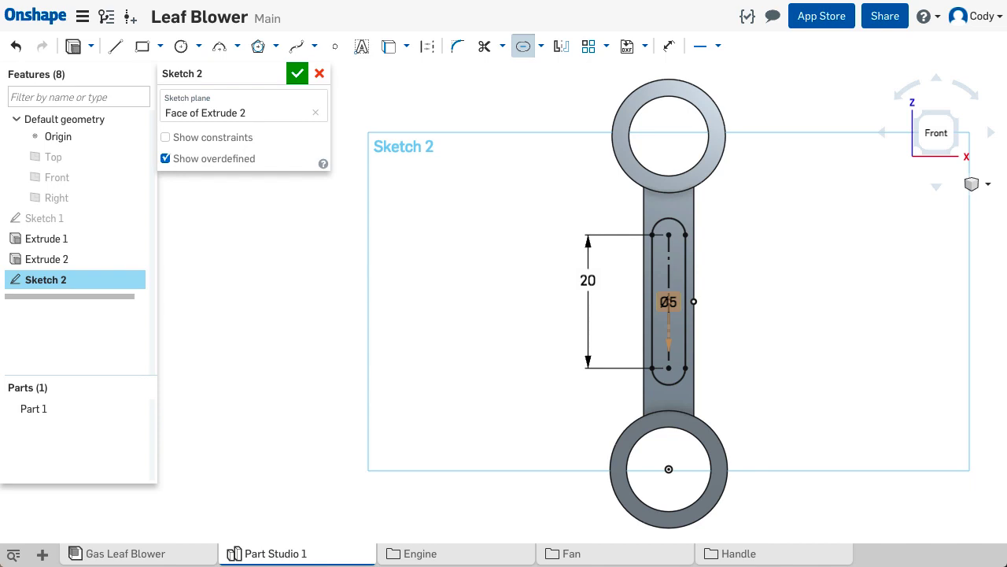
- Cut the slot profile 1 mm deep into the web with a blind Remove extrusion
key("shift+7")
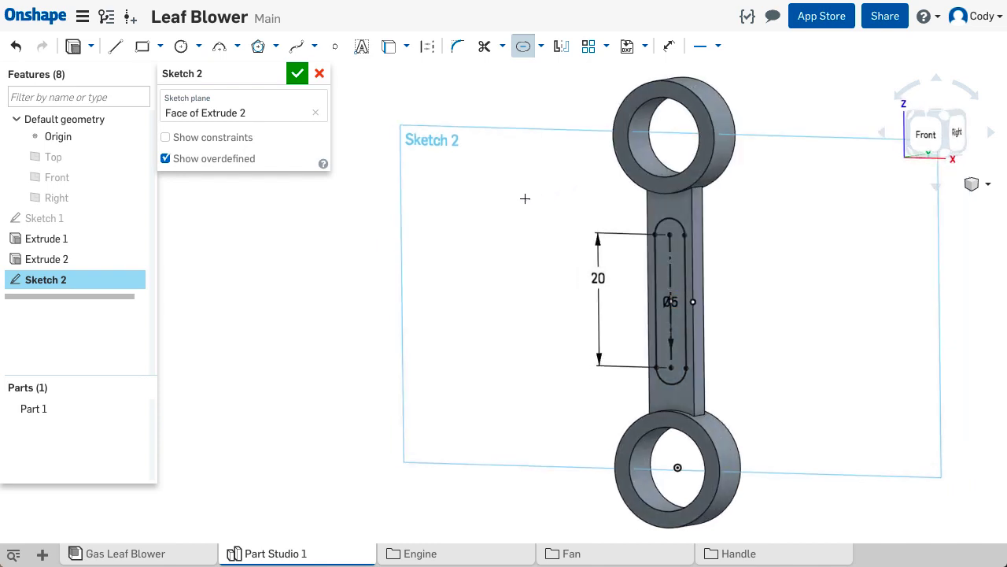
left_click(74, 49)
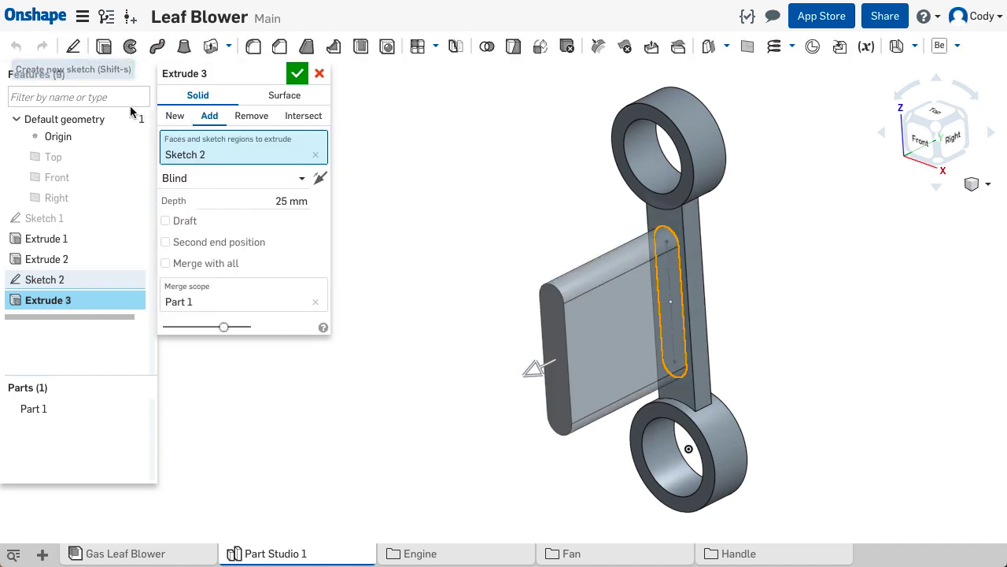
left_click(262, 120)
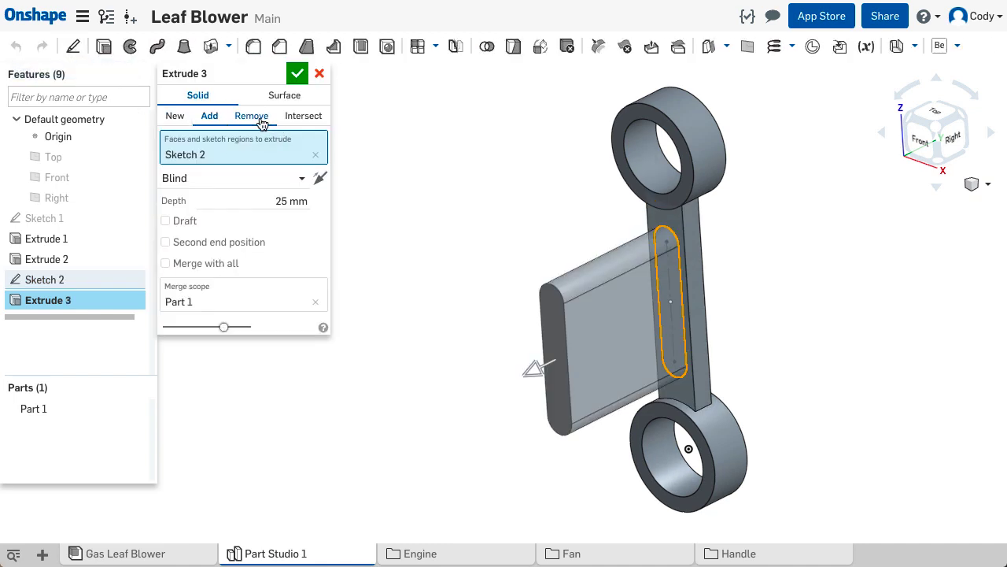
left_click(266, 199)
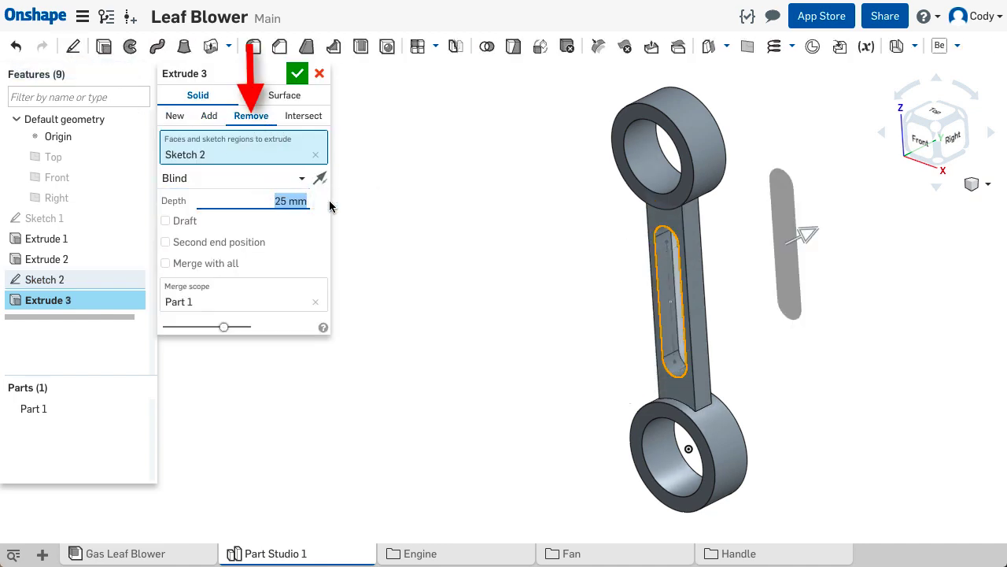
type("1")
key("Return")
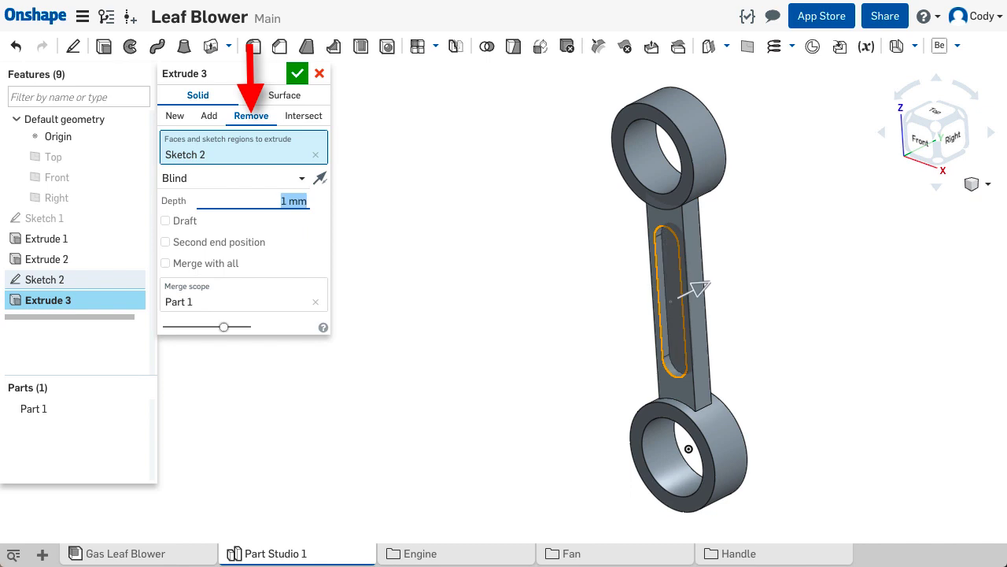
left_click(297, 73)
middle_click_drag(514, 290, 360, 283)
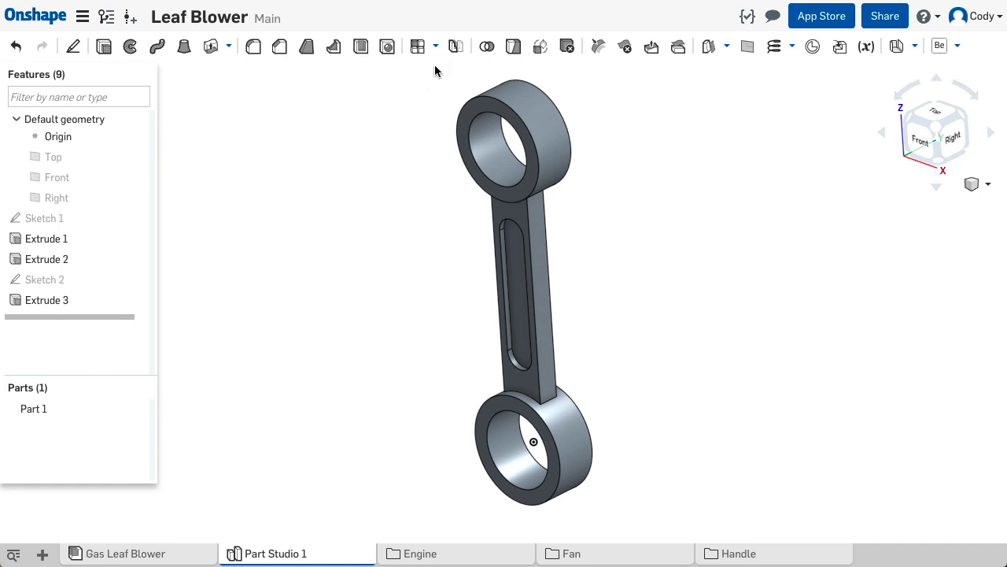
- Mirror the slot cut, Extrude 3, across the Front plane as a feature mirror onto the web's back face
left_click(455, 47)
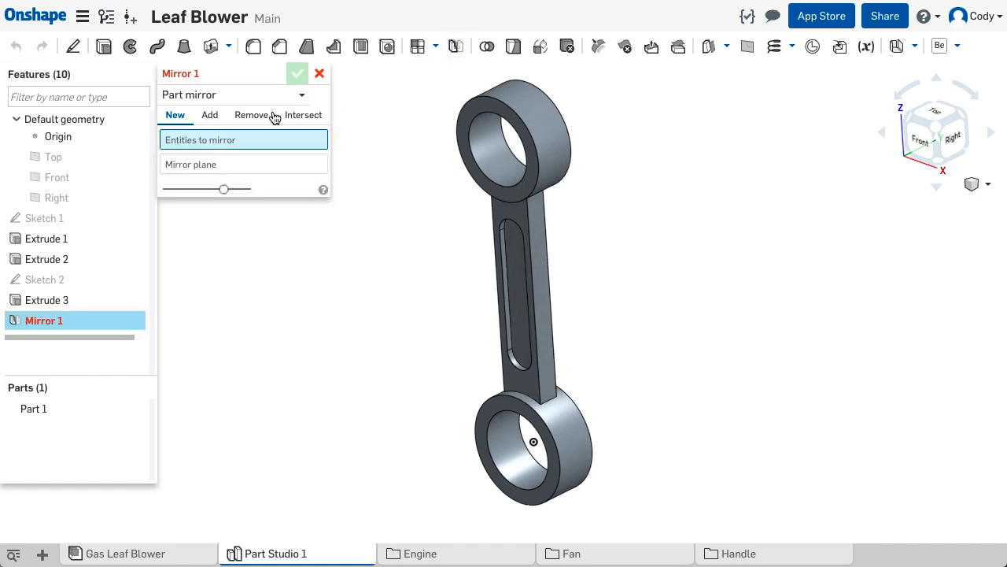
left_click(228, 99)
left_click(252, 130)
left_click(59, 302)
left_click(315, 157)
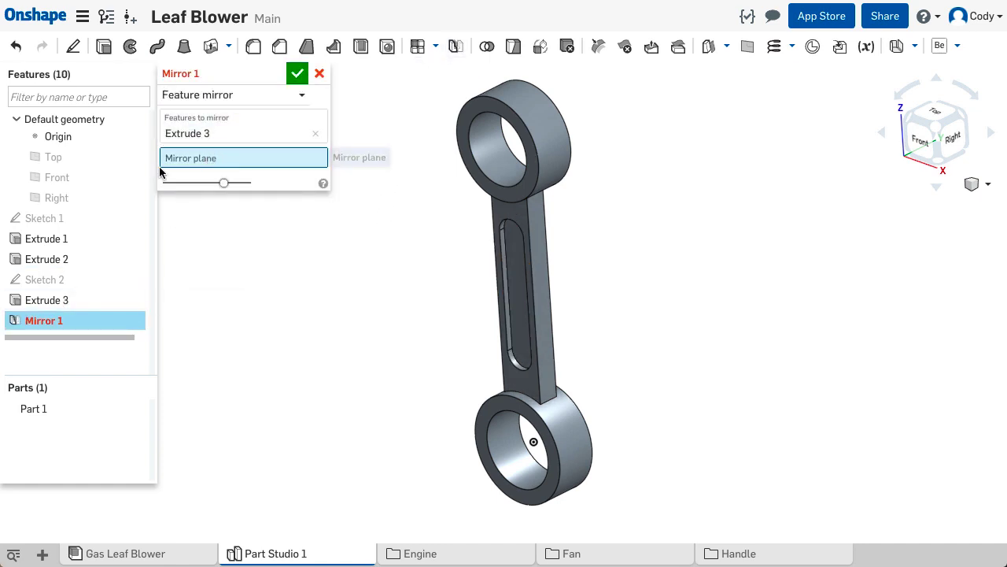
right_click_drag(527, 325, 634, 355)
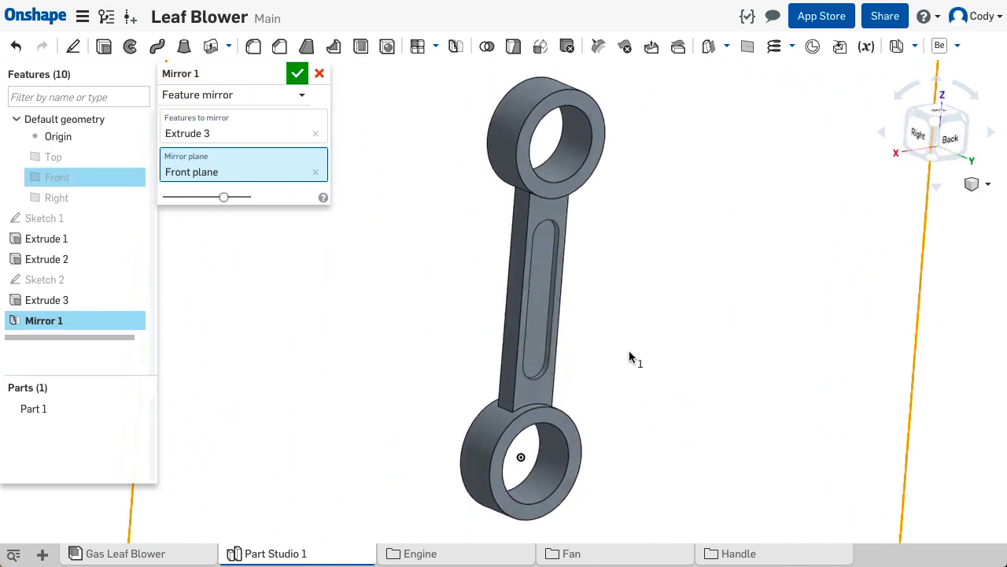
left_click(298, 73)
middle_click_drag(446, 294, 446, 304)
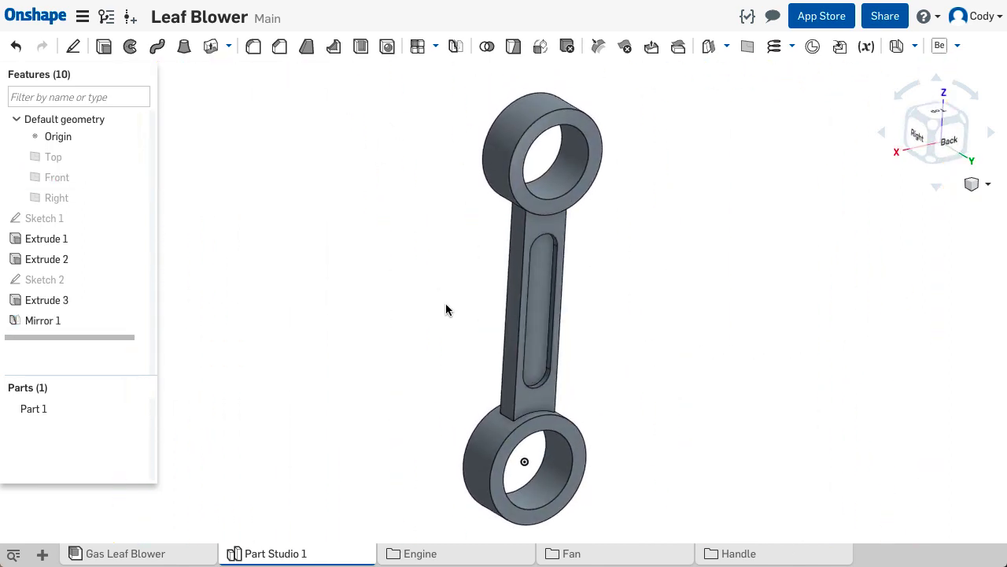
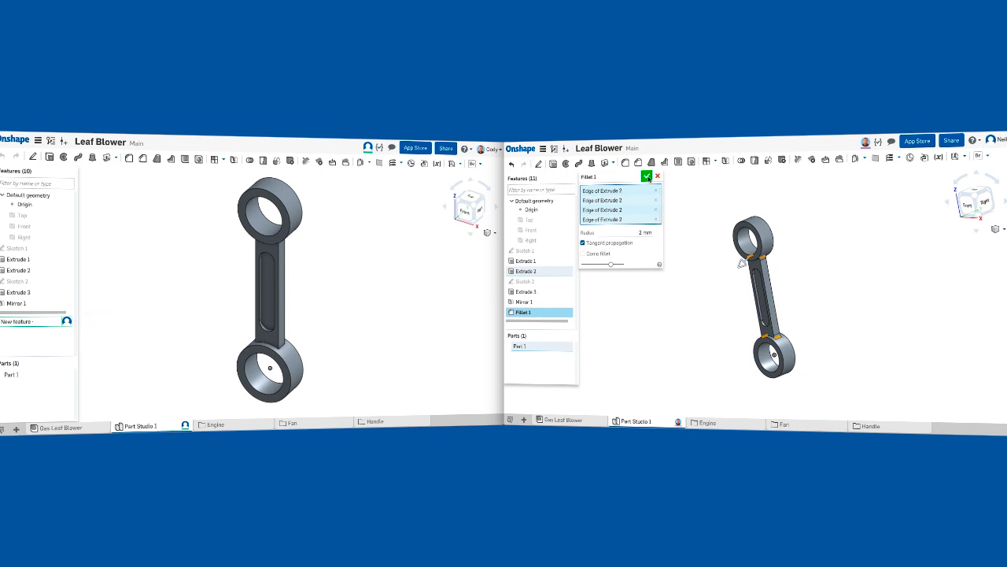
- Finish the 2 mm fillet on the four web-to-ring edges and add 1 mm fillets where the web faces meet the rings
left_click(647, 176)
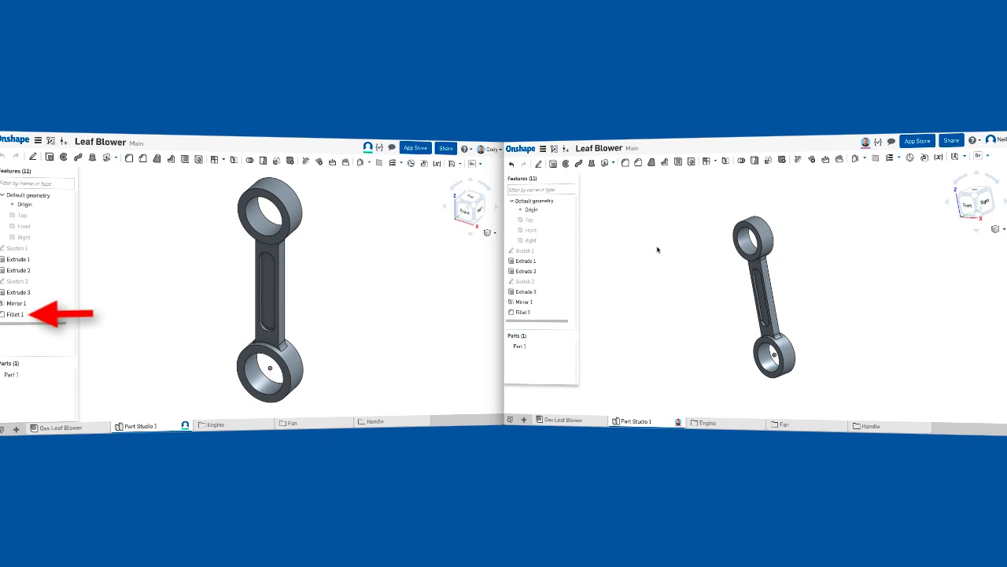
right_click_drag(690, 295, 668, 210)
left_click(625, 162)
left_click(644, 203)
type("1")
key("Return")
scroll(768, 338, "up", 4)
left_click(771, 336)
right_click_drag(770, 334, 700, 318)
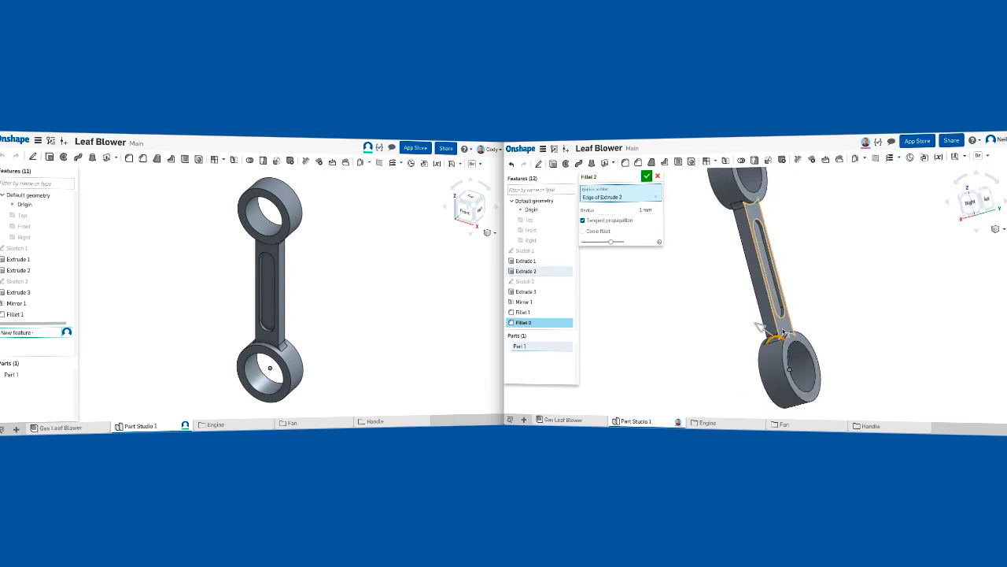
left_click(787, 336)
right_click_drag(725, 249, 779, 246)
left_click(751, 213)
left_click(714, 229)
left_click(646, 177)
- Change the appearance of Part 1 to dark blue
right_click_drag(682, 260, 584, 332)
right_click(519, 346)
left_click(563, 283)
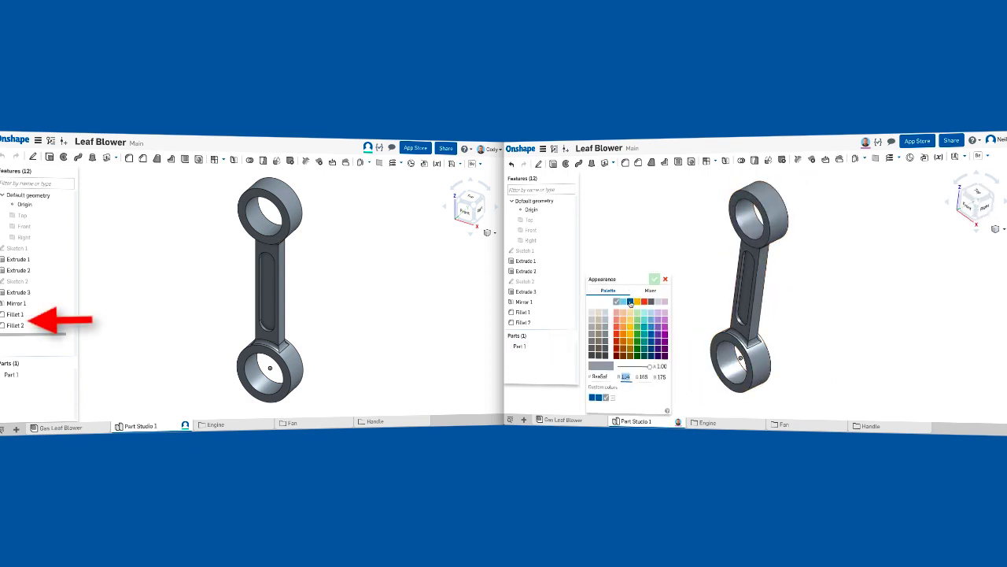
left_click(631, 302)
left_click(654, 278)
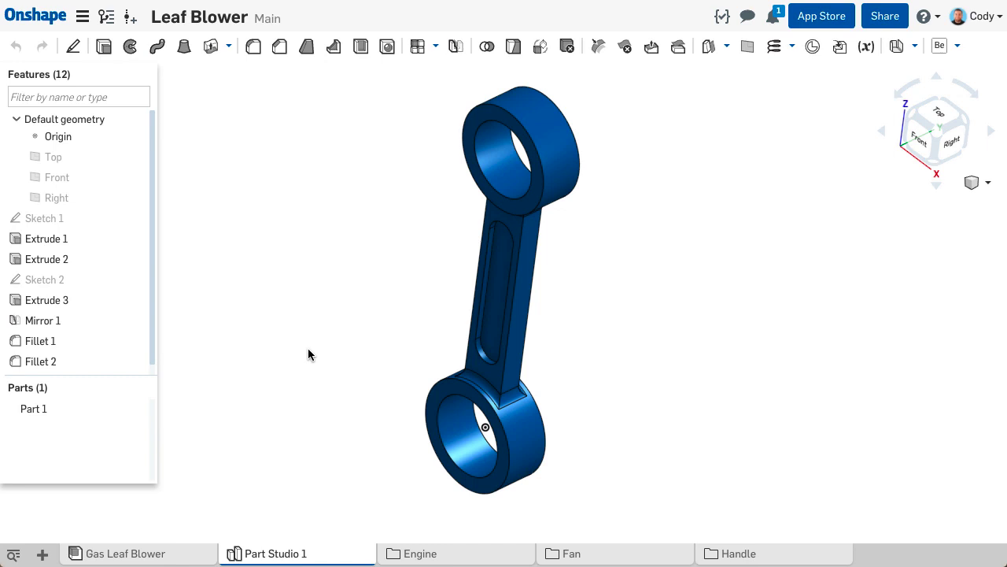
- Review the Main workspace's recorded changes in the document's version history, back past the insertion of Sketch 1
left_click(105, 19)
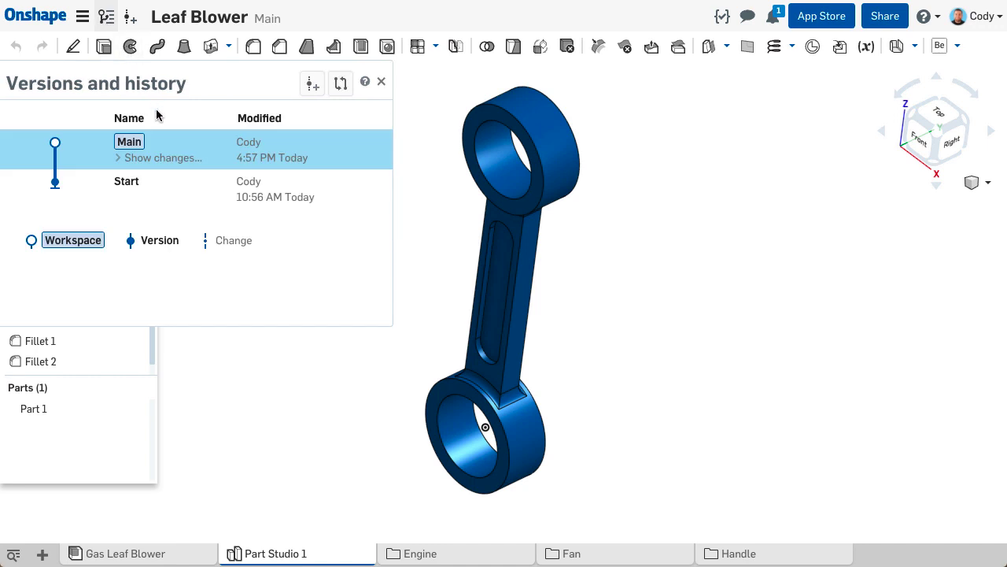
left_click(174, 159)
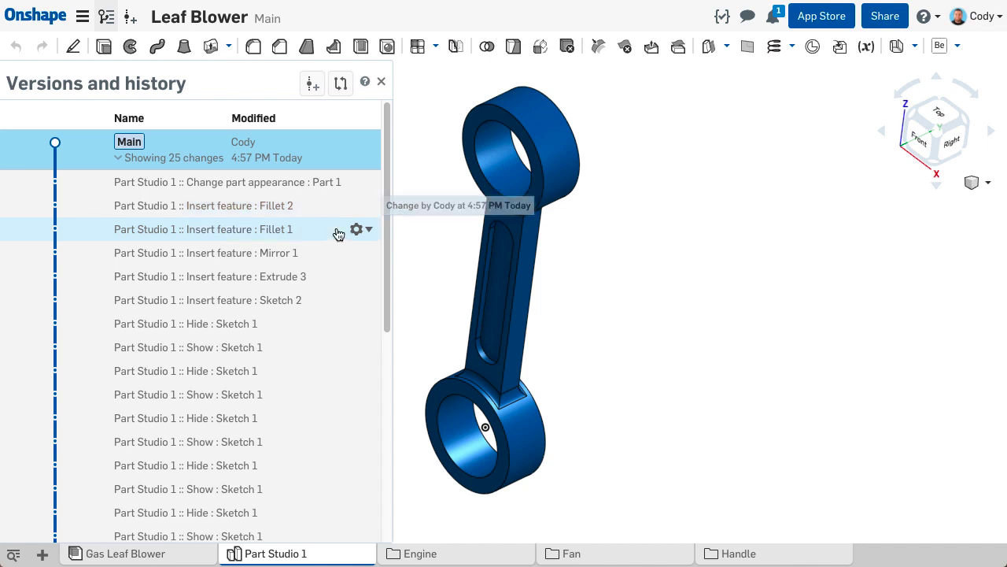
scroll(337, 232, "down", 5)
left_click(263, 385)
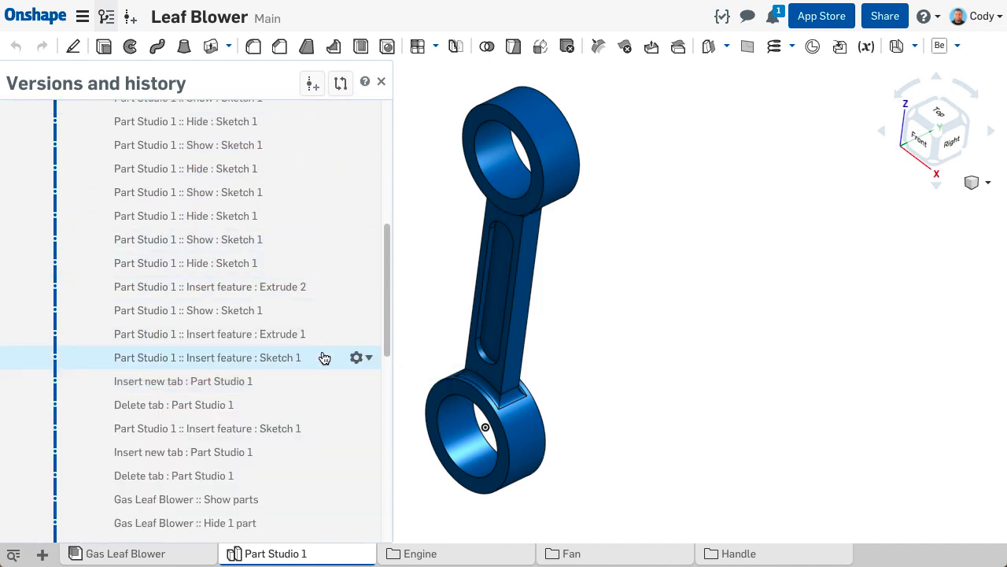
scroll(323, 355, "down", 10)
left_click(369, 312)
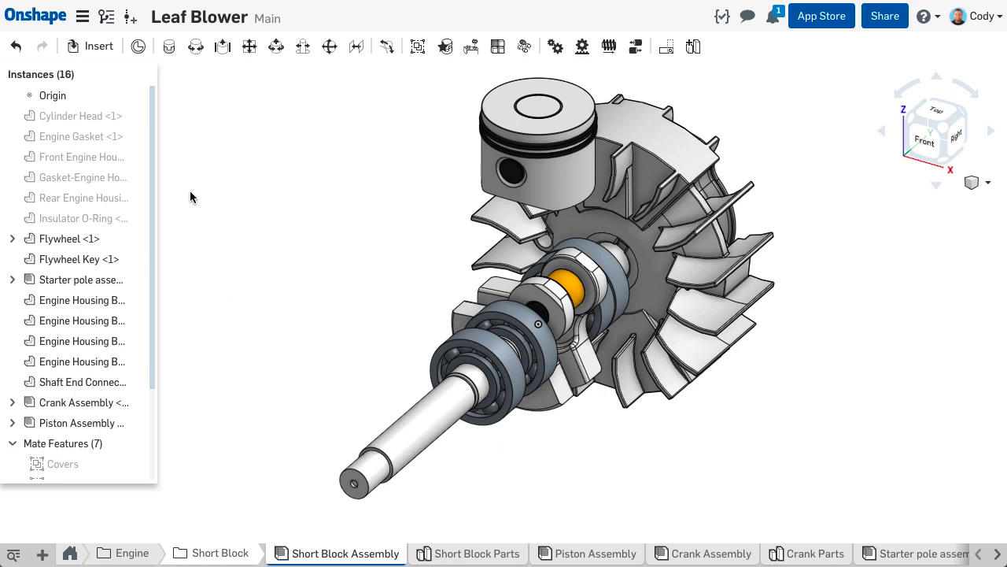
- Insert the connecting rod from Part Studio 1 into the Short Block Assembly, beside the piston
left_click(107, 48)
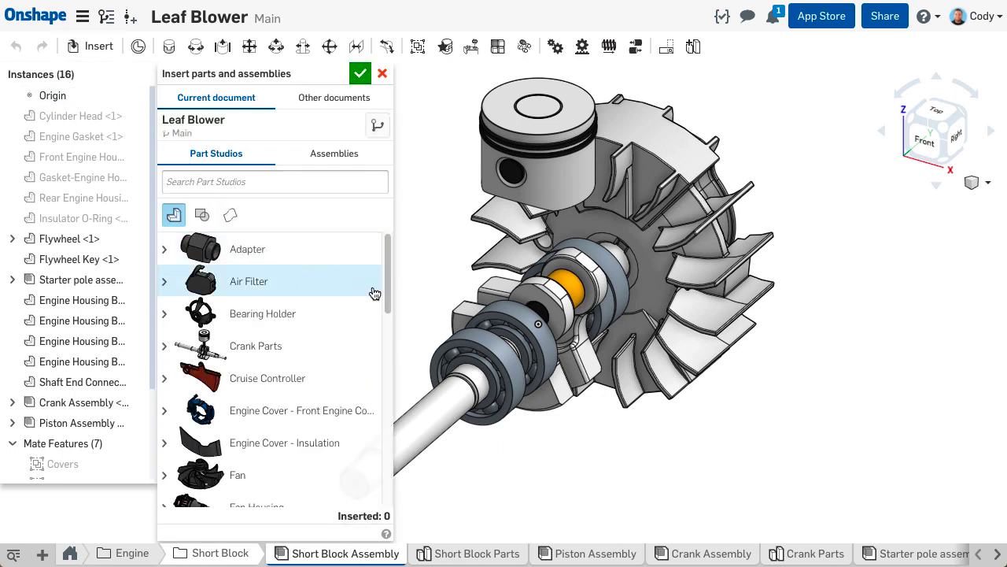
left_click_drag(391, 285, 386, 416)
left_click(278, 381)
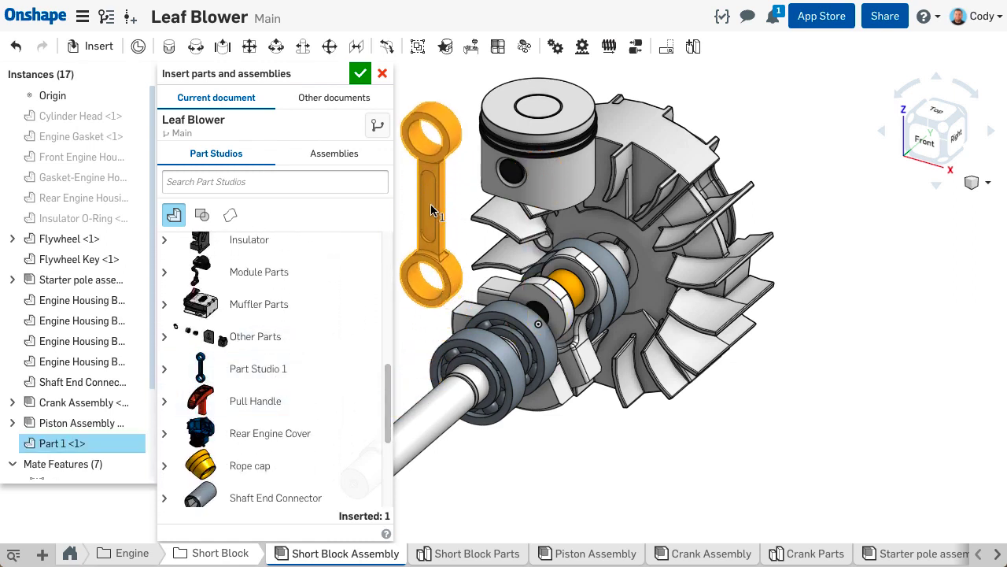
left_click(359, 73)
middle_click_drag(360, 190, 347, 201)
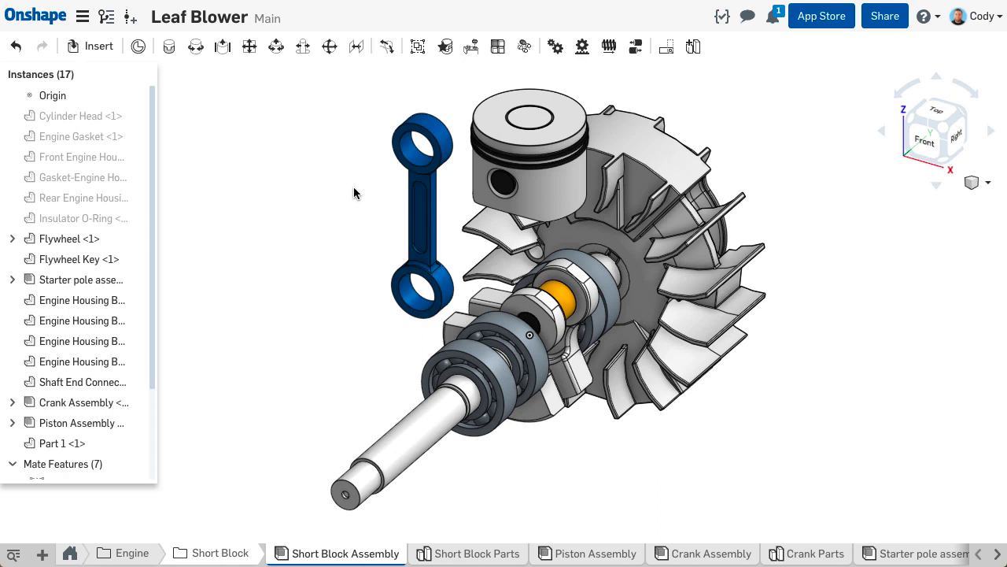
- Add a Revolute mate between the centre of the rod's lower bore and the roller on the crank
left_click(196, 48)
scroll(403, 311, "up", 5)
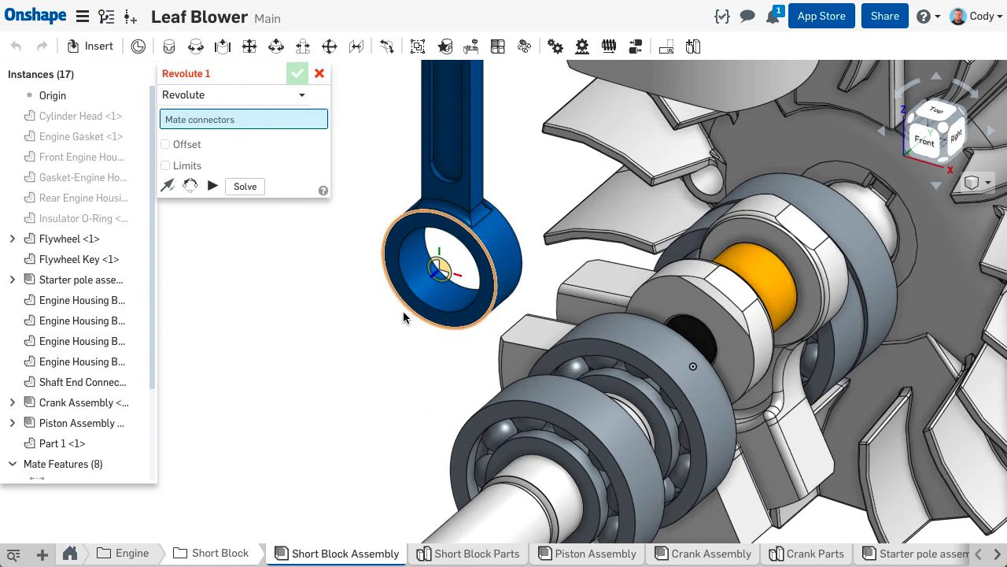
scroll(421, 308, "up", 2)
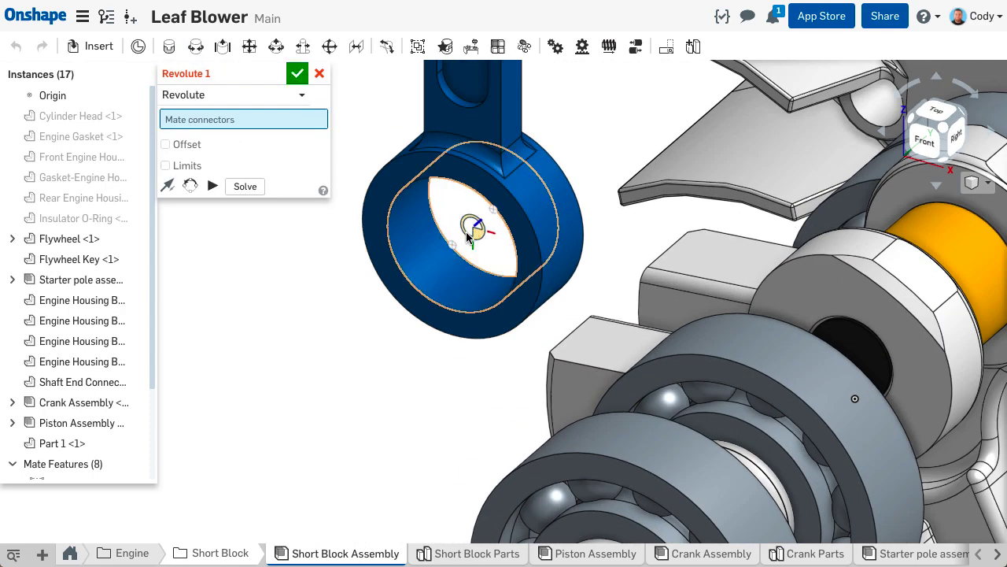
left_click(469, 233)
scroll(586, 255, "down", 3)
right_click_drag(490, 236, 425, 236)
left_click(630, 276)
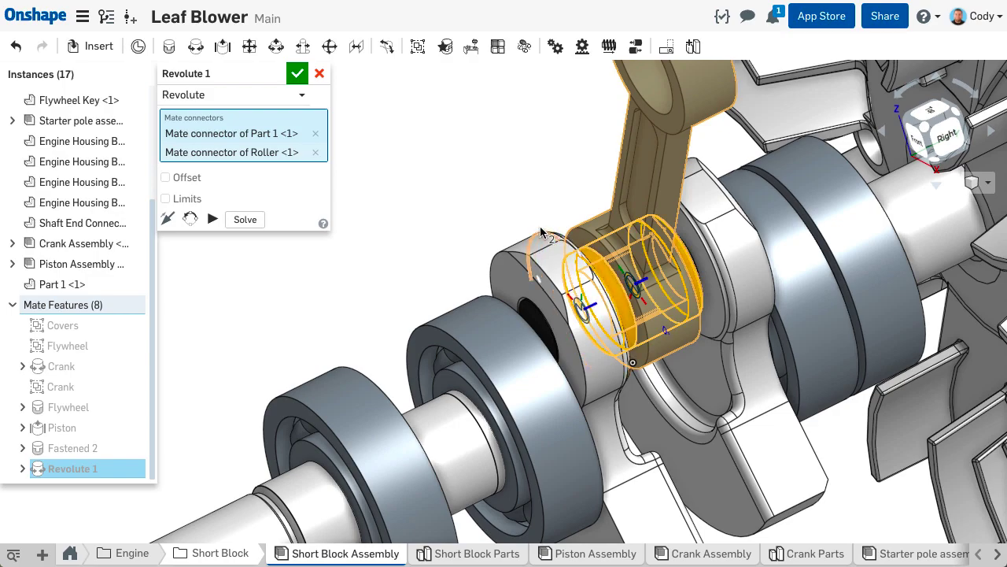
scroll(546, 225, "down", 5)
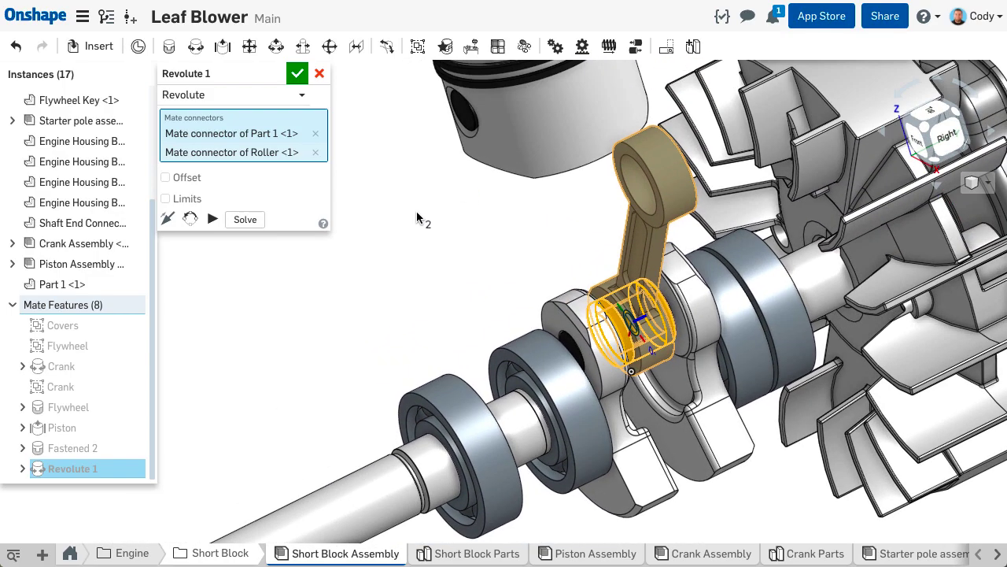
right_click_drag(417, 217, 460, 221)
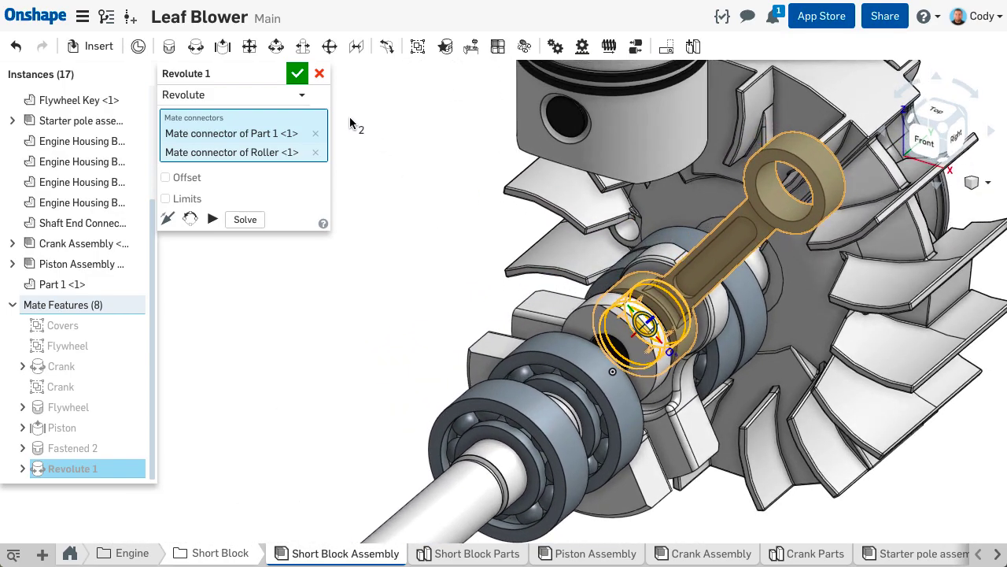
left_click(299, 75)
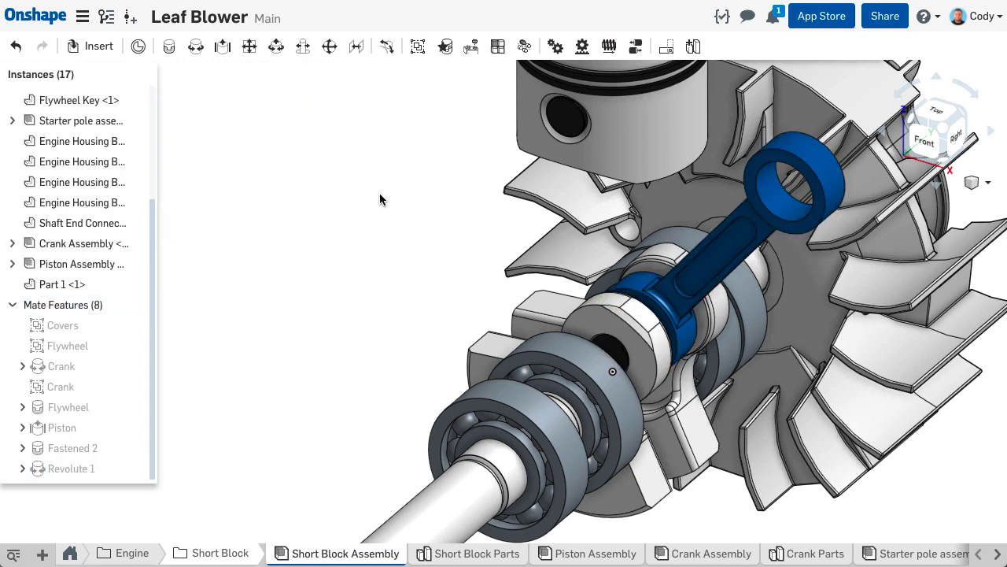
- Add a Revolute mate between the centre of the rod's upper bore and the roller inside the piston, solving the full assembly
left_click(196, 47)
scroll(754, 234, "up", 3)
scroll(792, 184, "up", 3)
left_click(851, 134)
scroll(831, 193, "down", 5)
right_click_drag(827, 196, 696, 169)
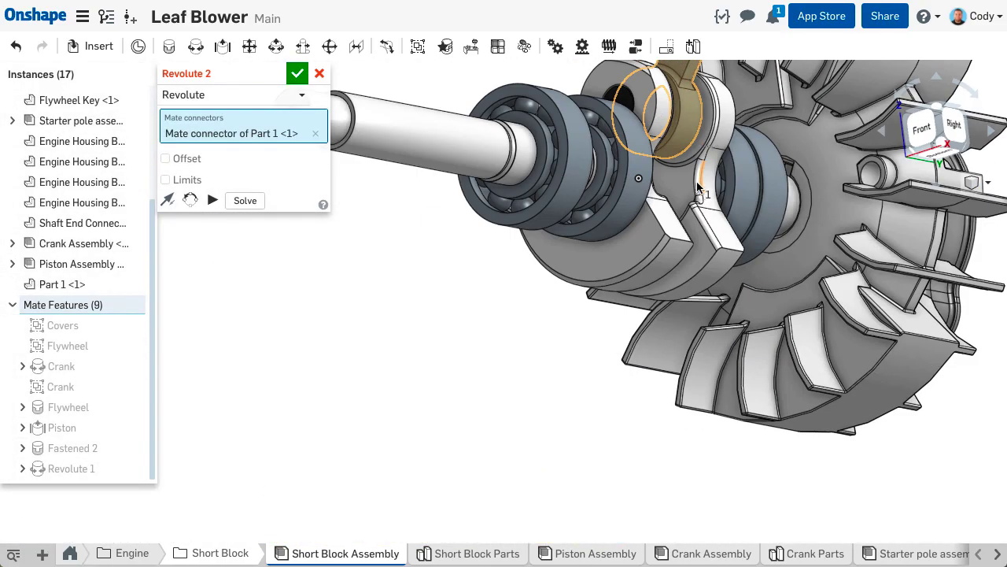
middle_click_drag(696, 169, 627, 449)
right_click_drag(627, 450, 575, 386)
scroll(548, 272, "up", 5)
right_click_drag(530, 264, 510, 248)
left_click(510, 253)
left_click(247, 218)
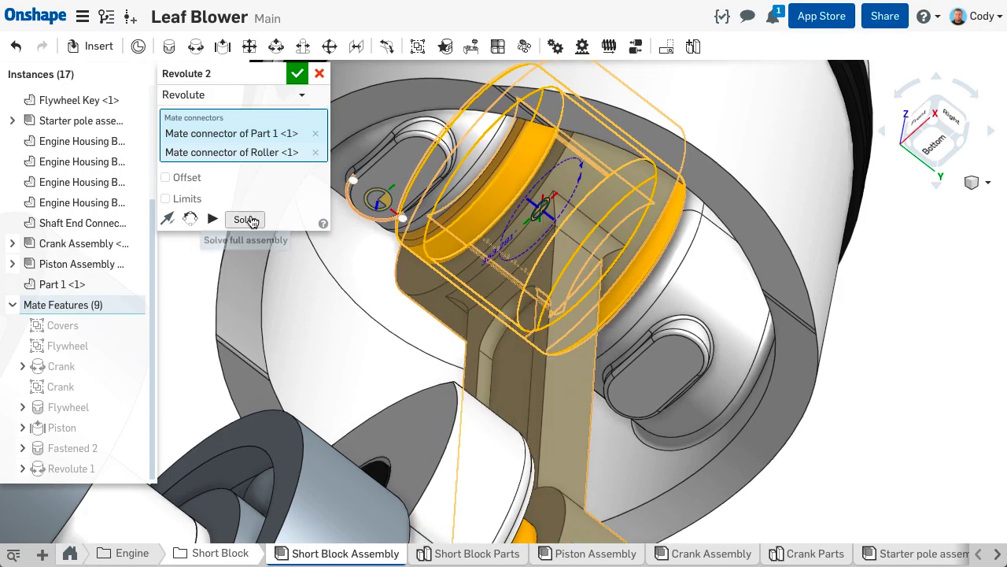
left_click(296, 73)
- Move the crank assembly with the manipulator at its shaft end to check the motion of the rod and piston
scroll(657, 261, "down", 5)
right_click_drag(657, 261, 668, 353)
scroll(668, 353, "down", 4)
middle_click_drag(669, 359, 654, 284)
right_click_drag(653, 284, 682, 292)
scroll(645, 339, "up", 5)
middle_click_drag(647, 337, 611, 336)
left_click(422, 488)
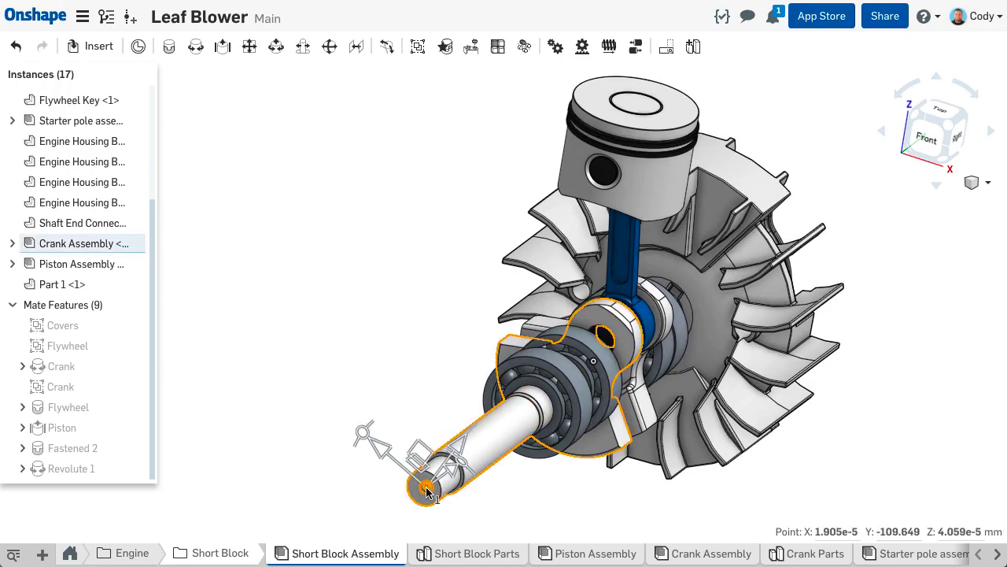
left_click_drag(360, 431, 301, 367)
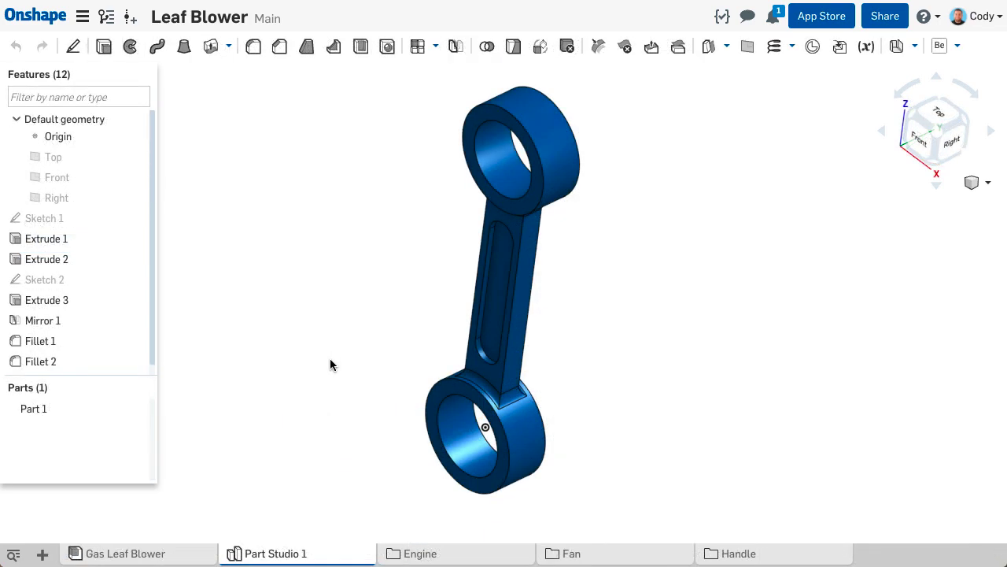
- Create a new drawing from the ISO_A4.dwt template with no views
left_click(45, 554)
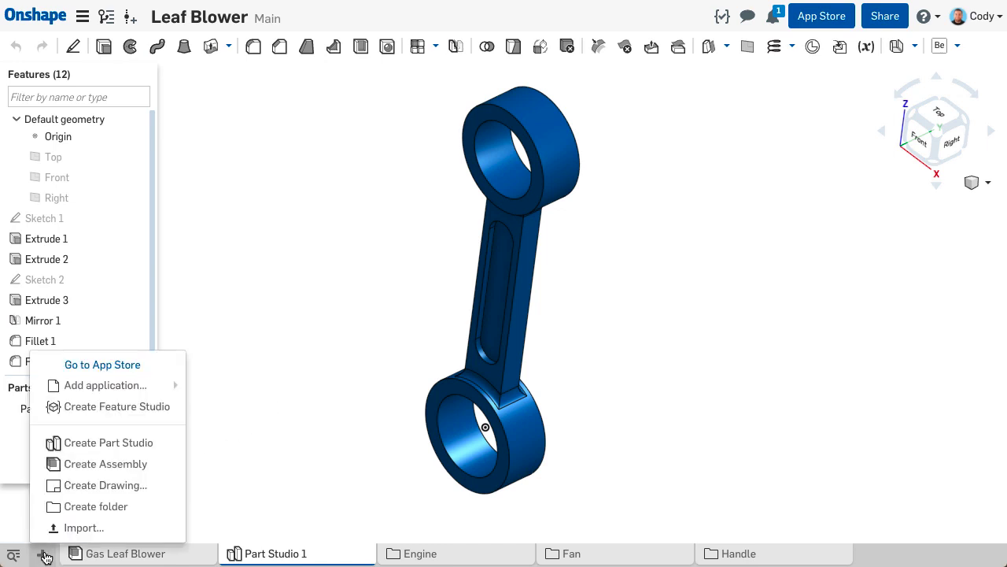
left_click(131, 485)
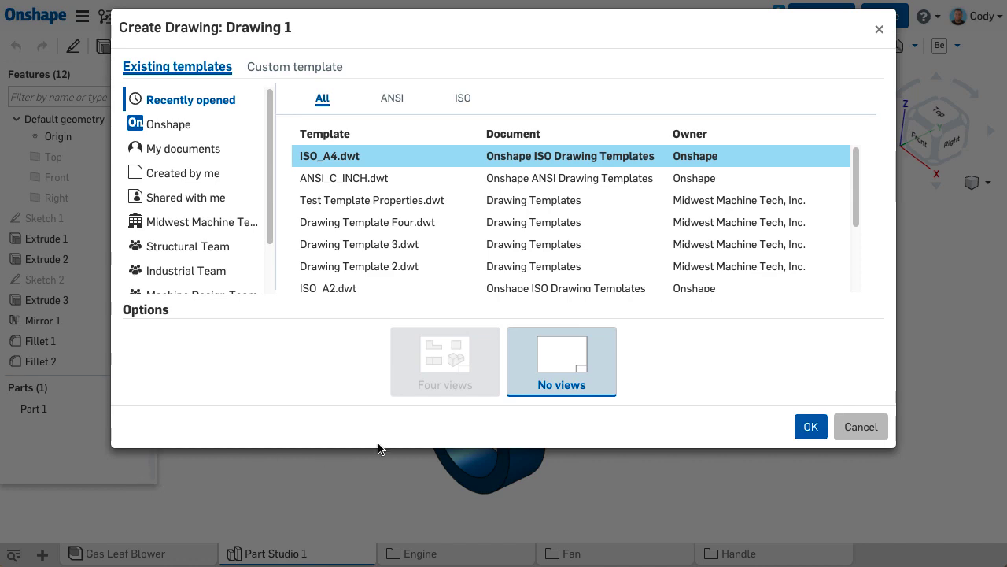
left_click(805, 429)
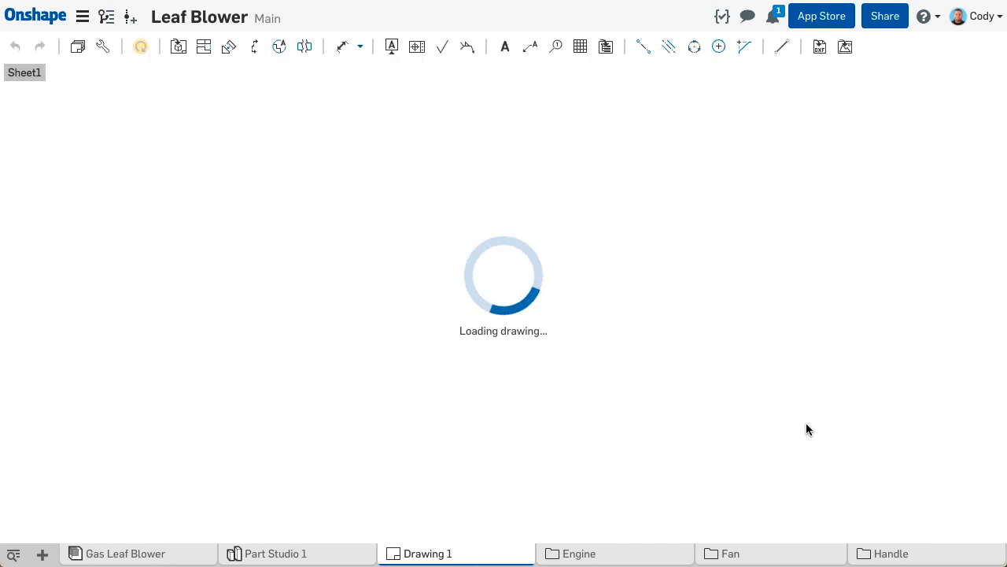
- Insert a front view of the connecting rod from Part Studio 1 on the left half of the sheet
scroll(425, 272, "down", 1)
left_click_drag(425, 271, 430, 418)
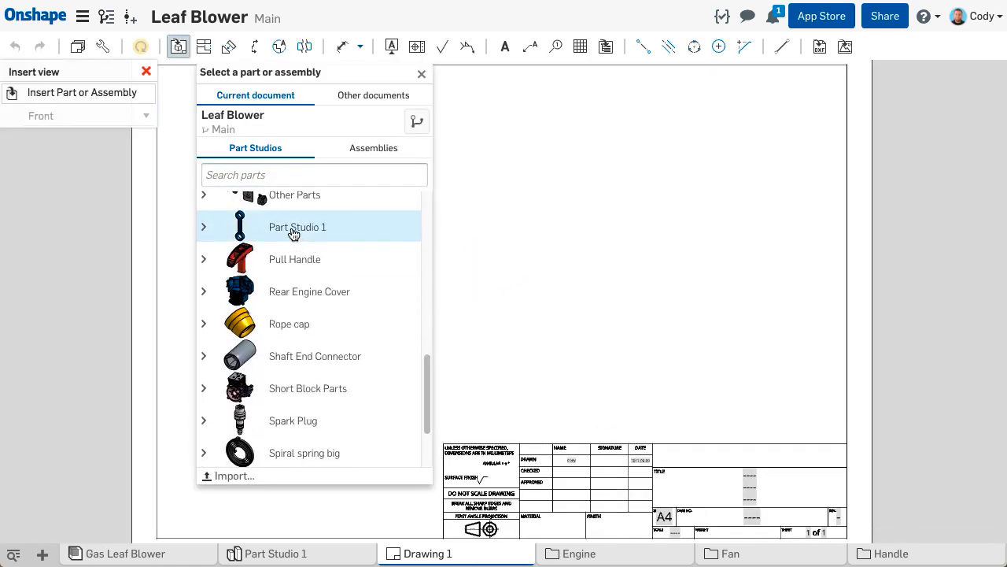
left_click(299, 236)
left_click(293, 302)
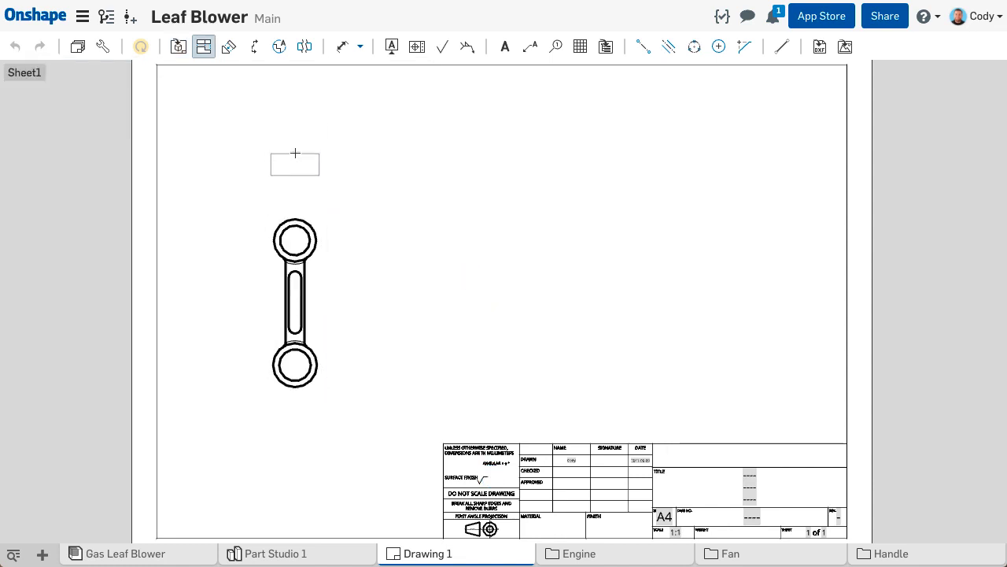
- Project top, right-side and isometric views from the rod's front view
left_click(298, 117)
left_click(728, 276)
left_click(320, 281)
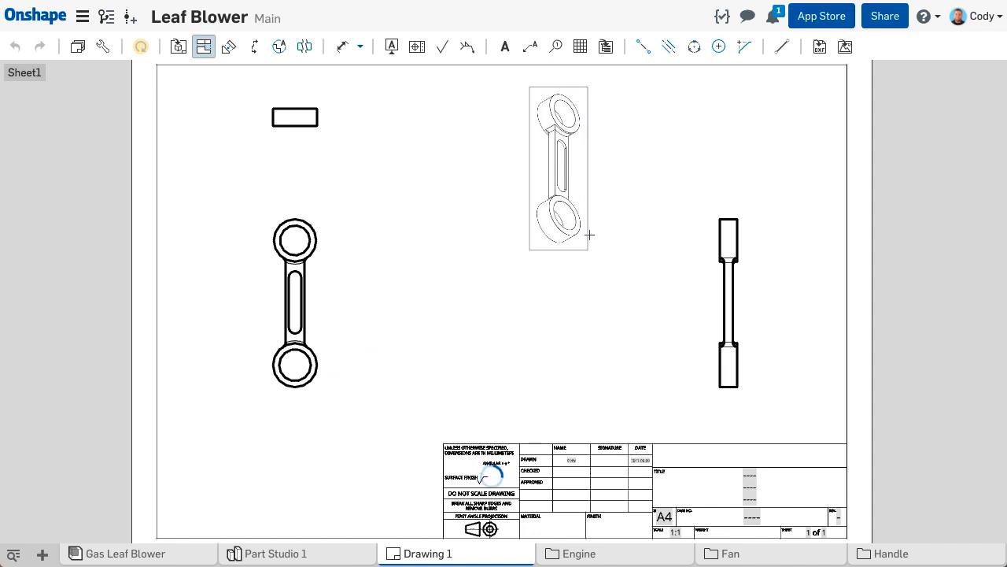
left_click(586, 222)
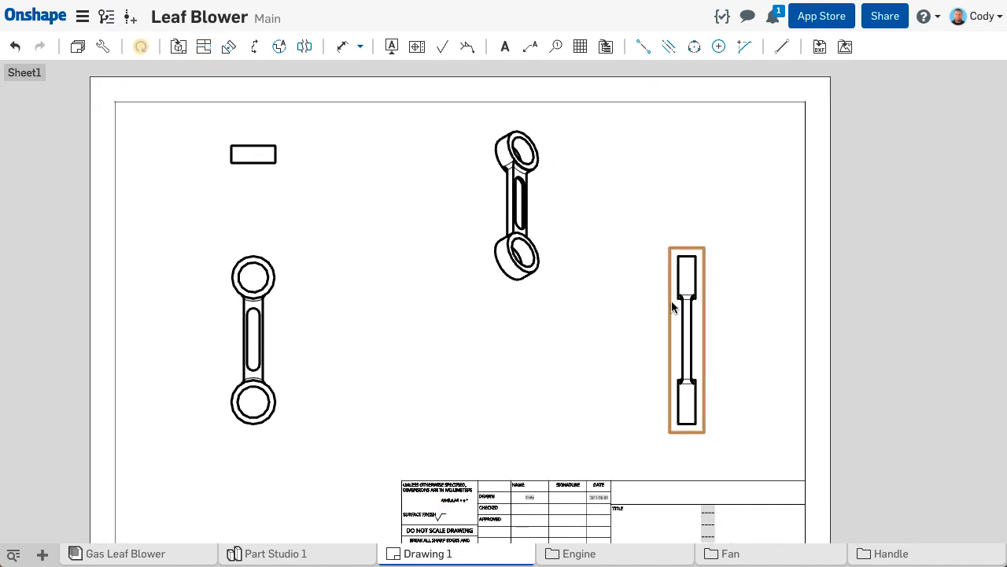
- Move the side view closer to the front view and place the isometric view, shaded, in the sheet's upper-right corner
left_click_drag(670, 307, 518, 306)
left_click_drag(542, 218, 764, 217)
right_click(764, 202)
left_click(818, 218)
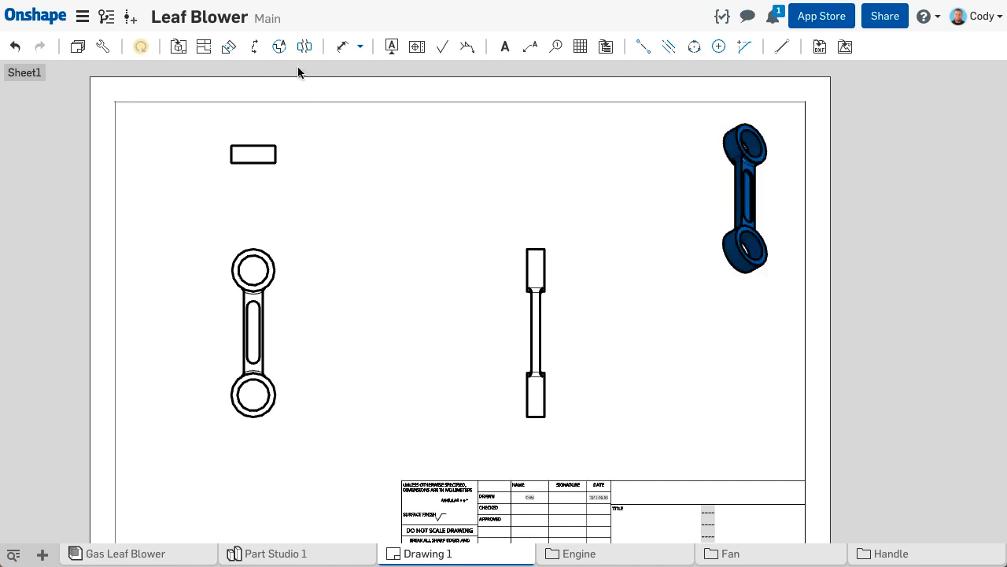
- Create detail view A at 2:1 scale of the rod's upper ring, placed between the front and side views
left_click(279, 46)
left_click(253, 270)
left_click(248, 310)
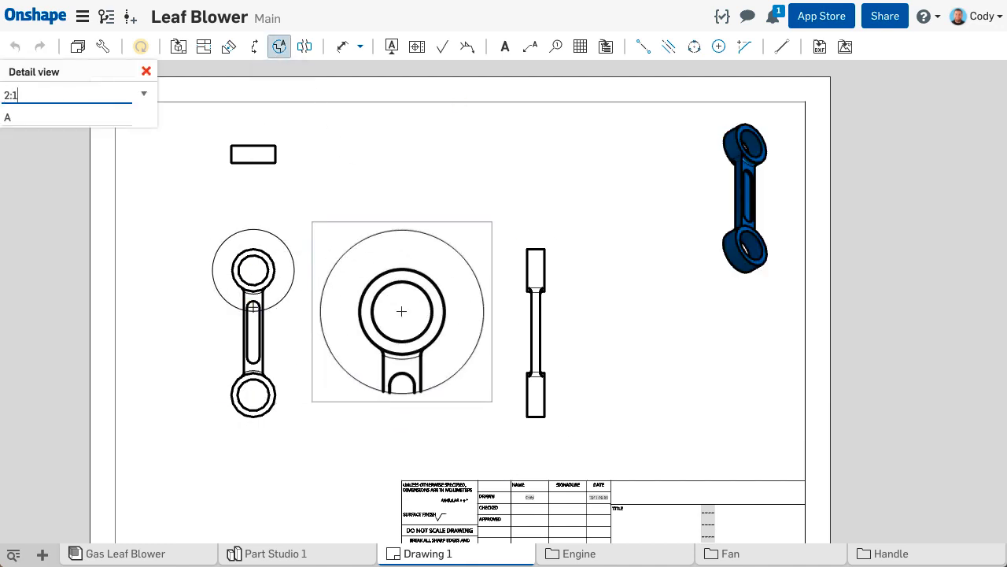
left_click(406, 313)
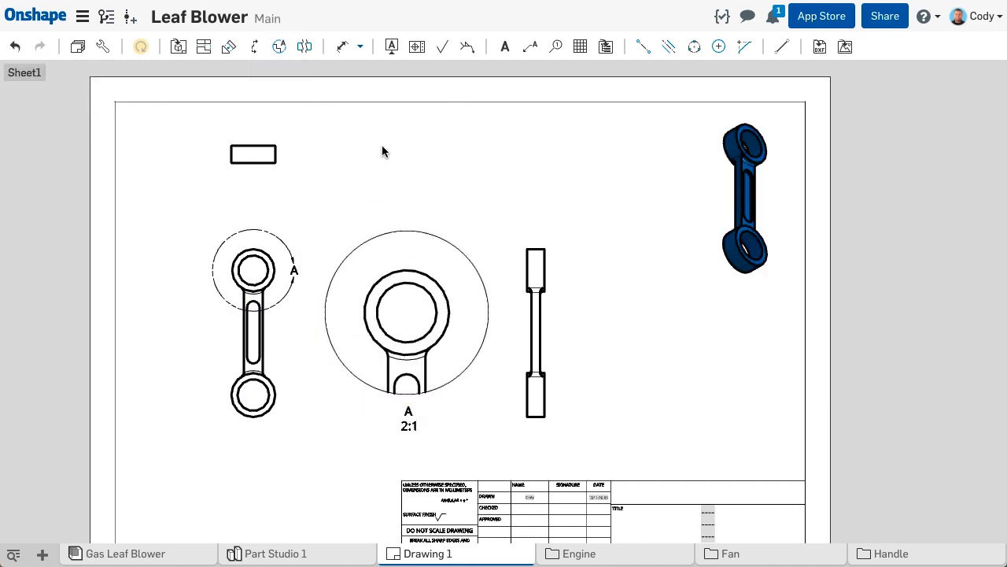
- Dimension the upper ring's bore diameter and the vertical centre distance between the two rings in the front view
left_click(342, 47)
left_click(259, 254)
left_click(201, 201)
left_click(253, 270)
left_click(253, 394)
left_click(175, 331)
- Dimension the ring thickness in the top view and the web thickness in the side view
left_click(230, 146)
left_click(231, 163)
left_click(181, 154)
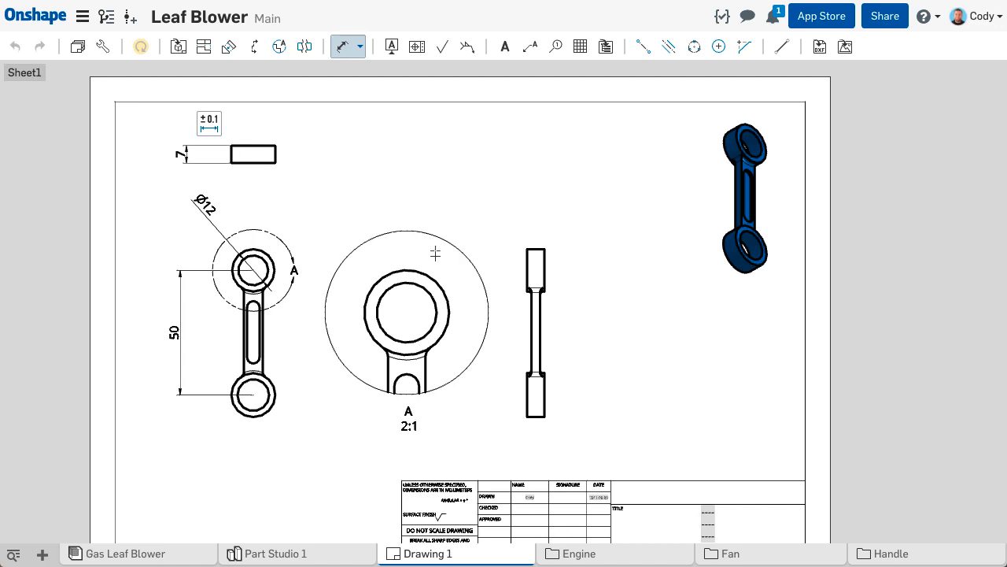
left_click(531, 315)
left_click(540, 312)
left_click(497, 225)
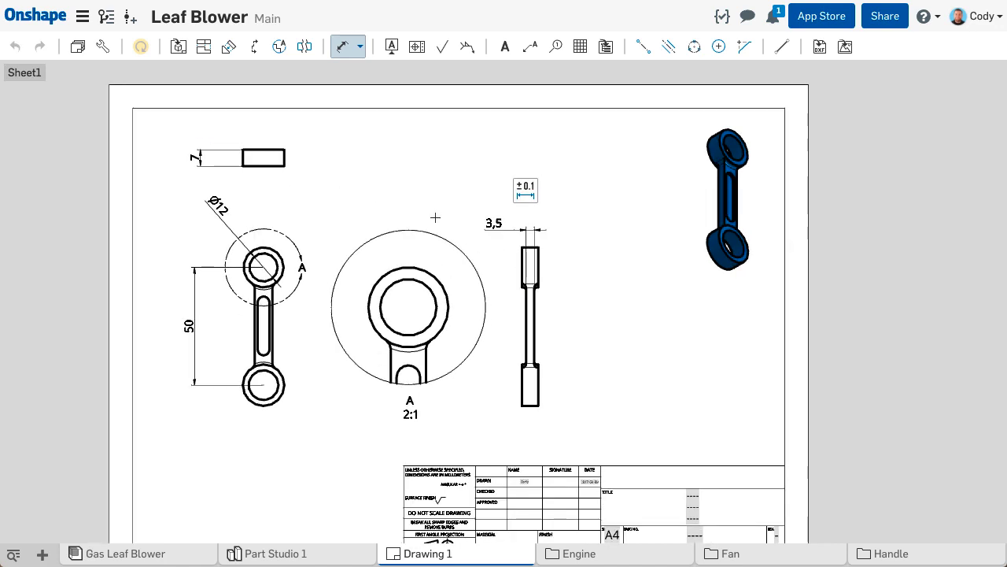
key("Escape")
right_click(436, 172)
left_click(454, 207)
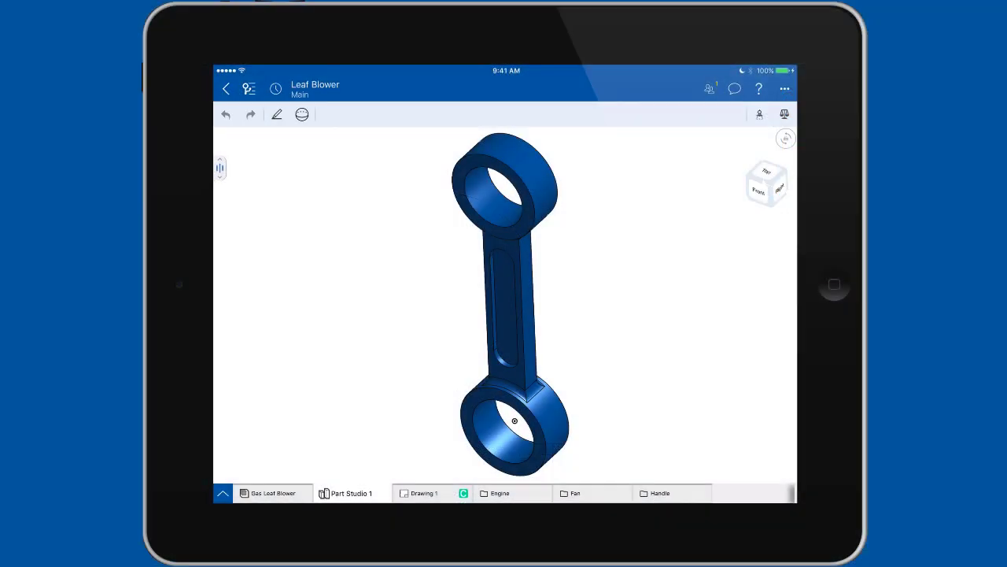
- In the Onshape tablet app, open the connecting rod's Sketch 1 for editing and view it normal to the sketch plane
left_click(221, 165)
left_click(383, 273)
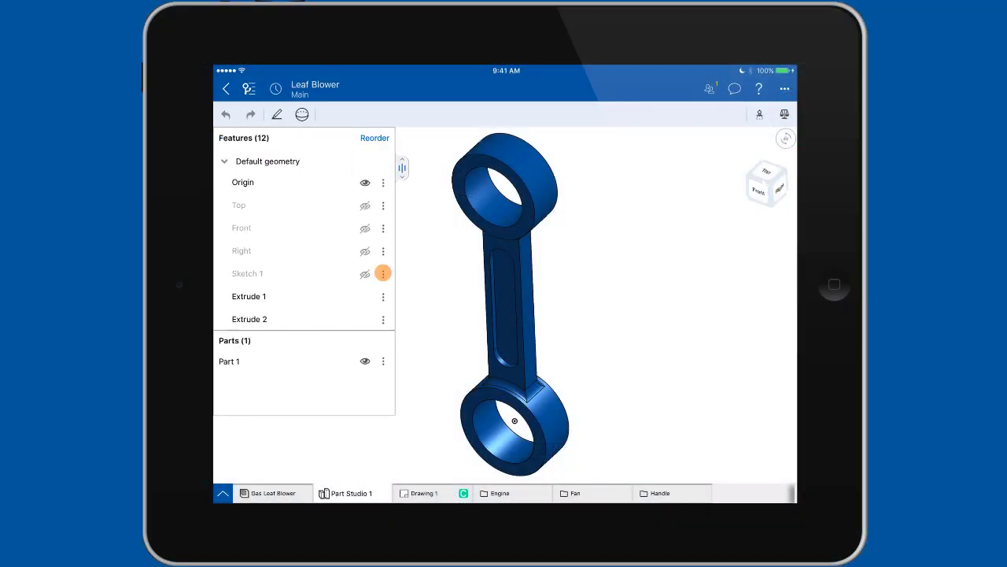
left_click(512, 170)
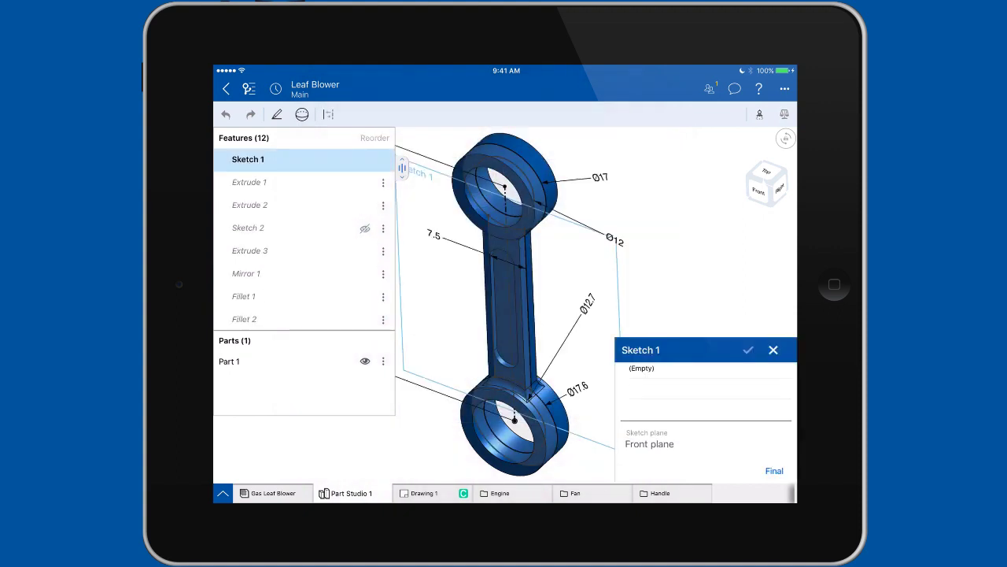
right_click(652, 191)
left_click(659, 267)
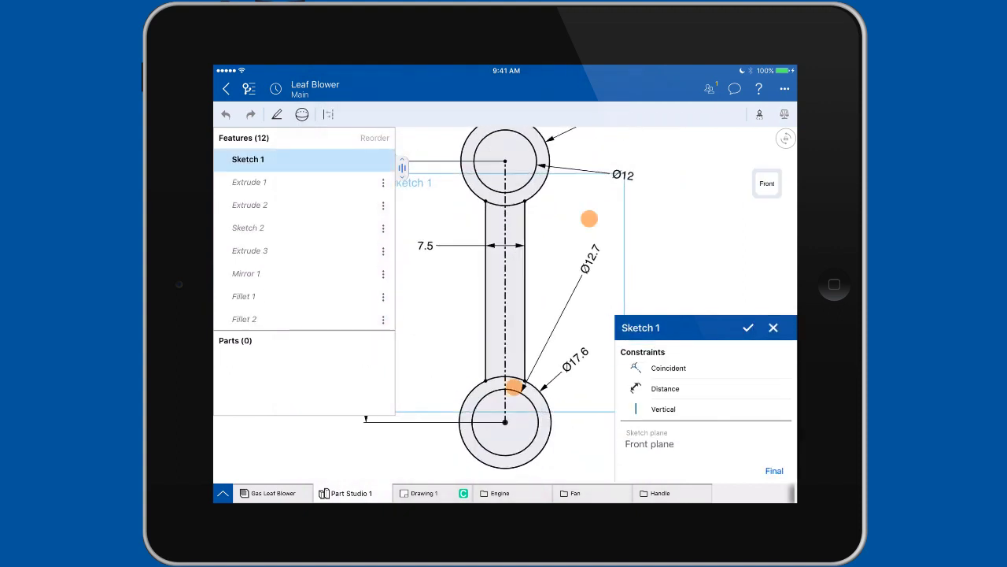
scroll(552, 302, "down", 4)
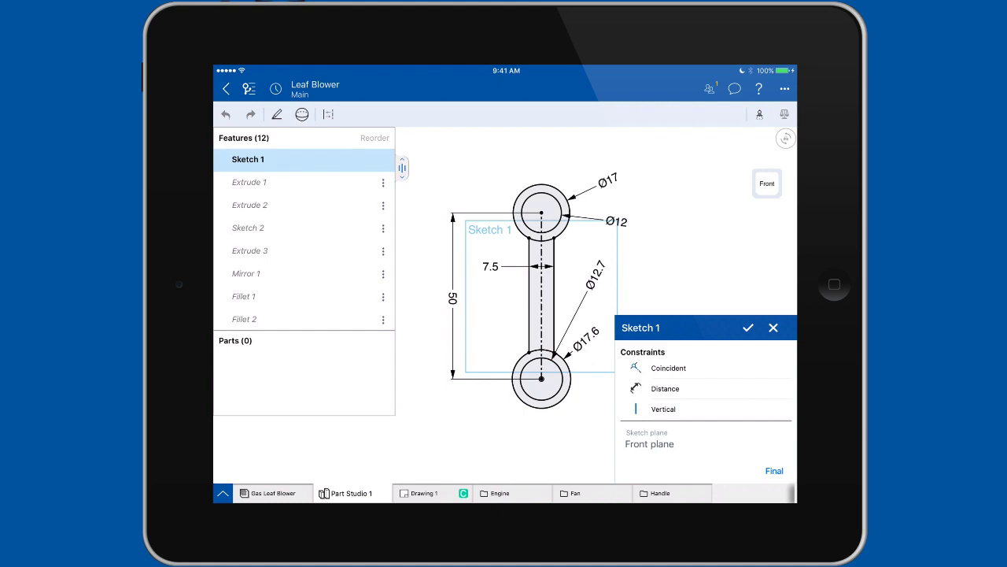
- Set the centre distance between the two rings in Sketch 1 to 52 mm and accept the sketch
left_click(453, 297)
left_click(370, 366)
left_click(369, 396)
left_click(431, 425)
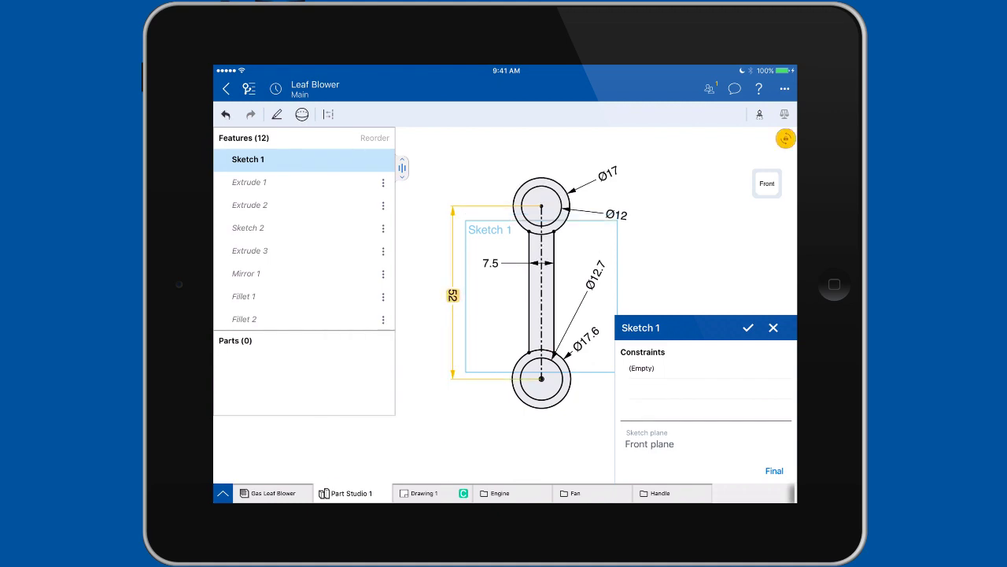
left_click(748, 327)
mouse_move(653, 294)
left_mouse_down()
mouse_move(602, 296)
mouse_move(605, 334)
left_mouse_up()
scroll(557, 304, "up", 3)
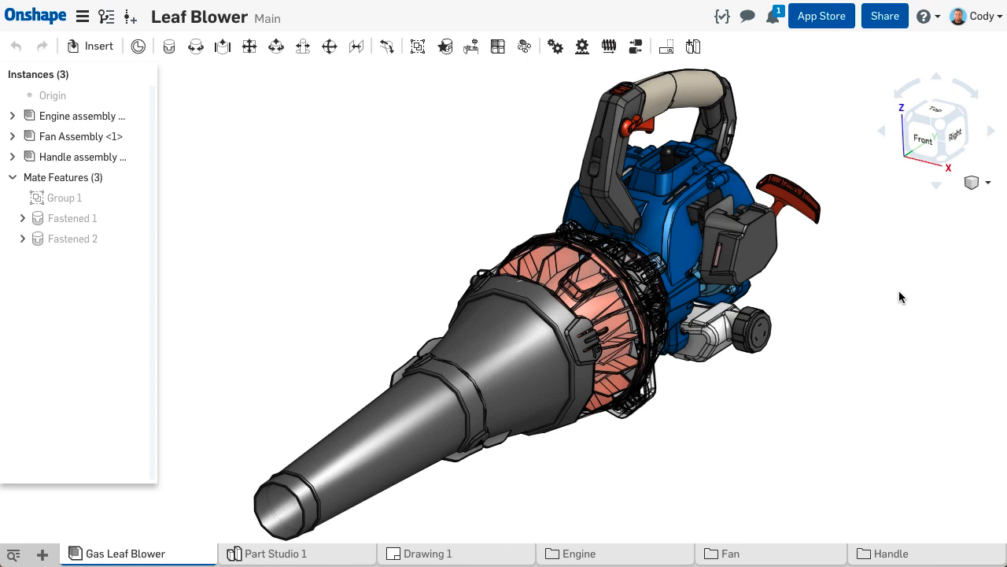
- Open the Onshape App Store
left_click(839, 25)
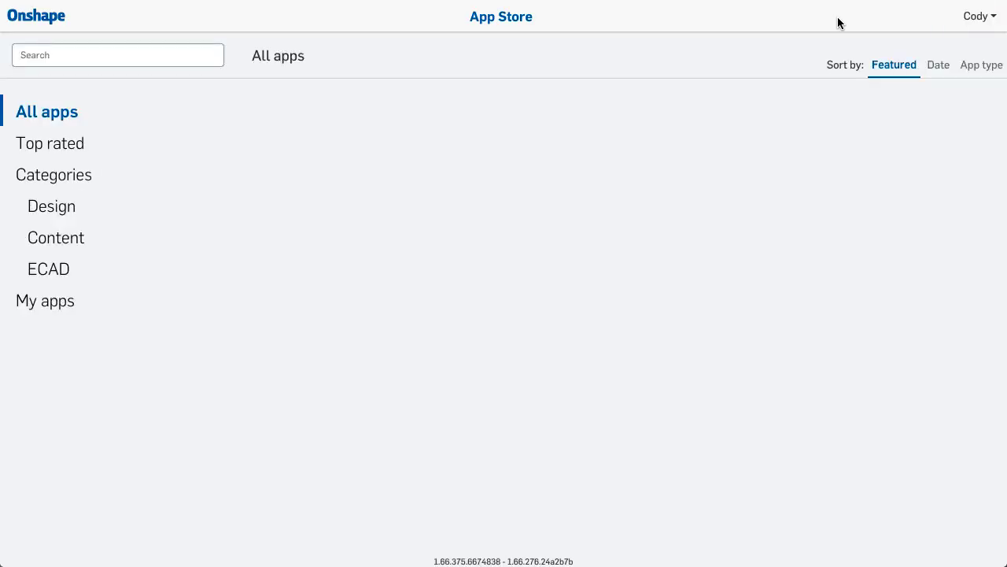